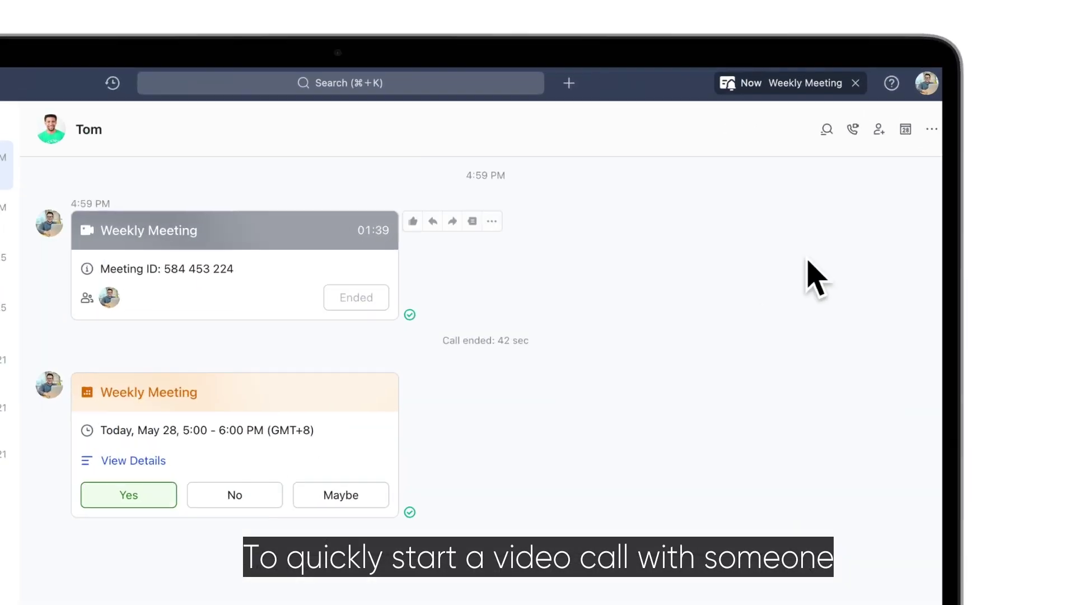
Place a video call to the chat contact and cancel it before it is answered.
{"action": "left_click", "coordinate": [839, 138]}
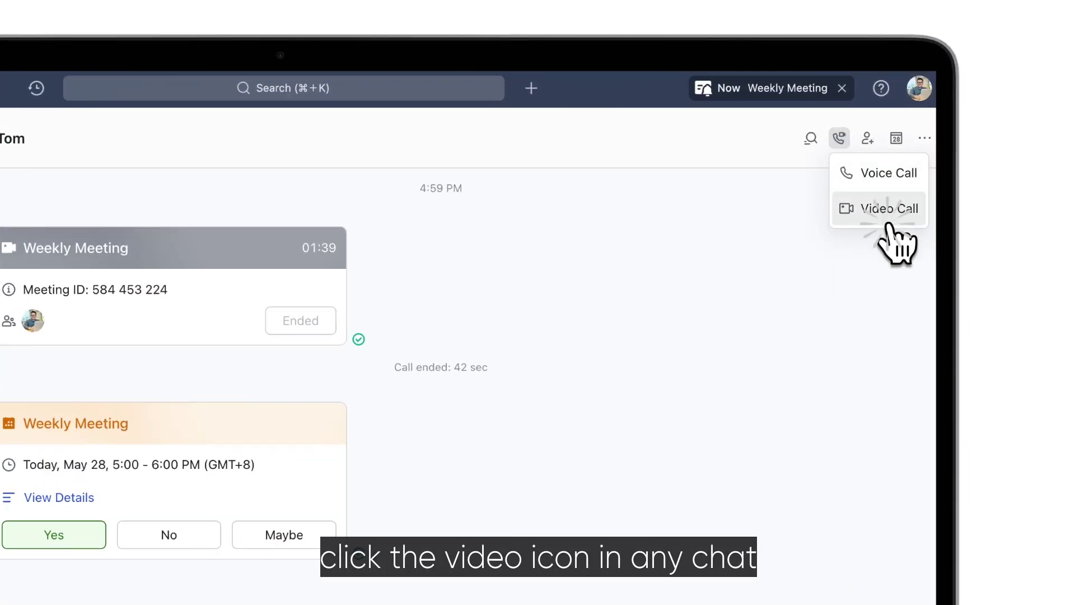
{"action": "left_click", "coordinate": [872, 207]}
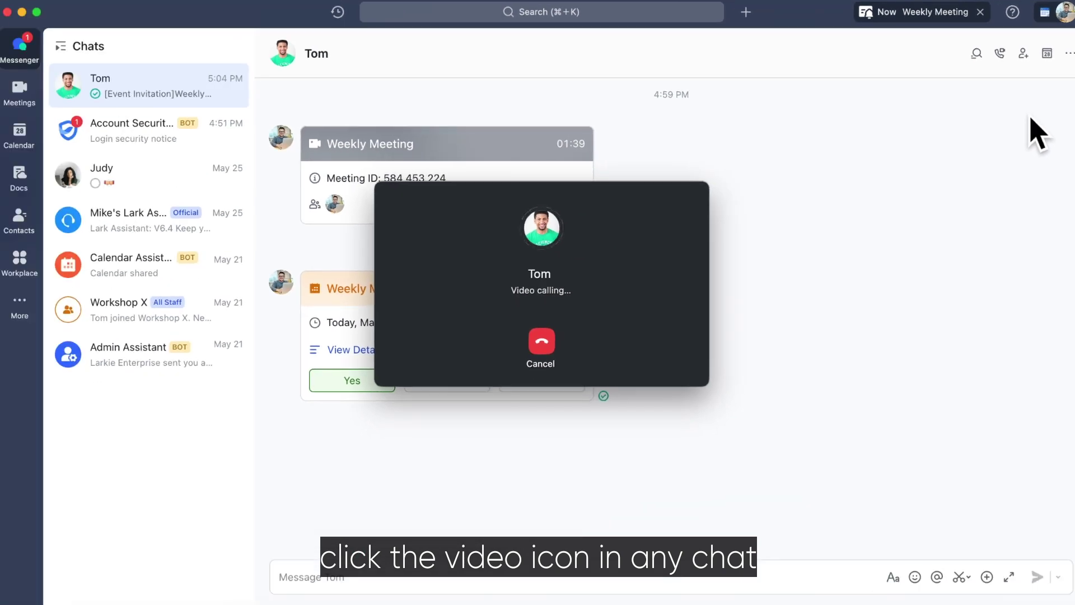
{"action": "left_click", "coordinate": [563, 361]}
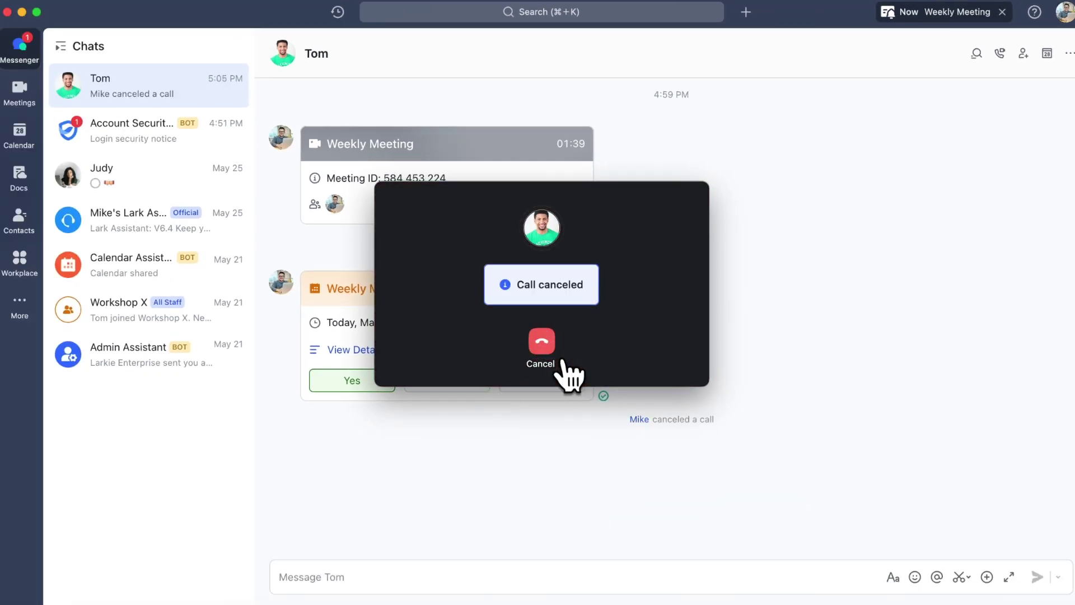
Open the May 28 5 PM Weekly Meeting event in Calendar and start its video meeting.
{"action": "left_click", "coordinate": [19, 137]}
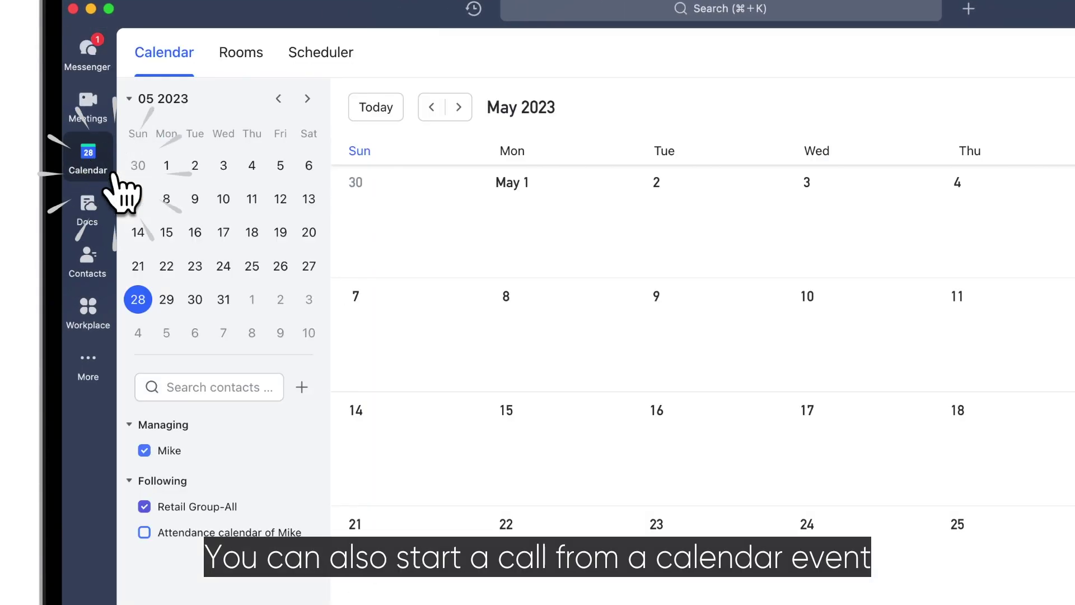
{"action": "left_click", "coordinate": [421, 472]}
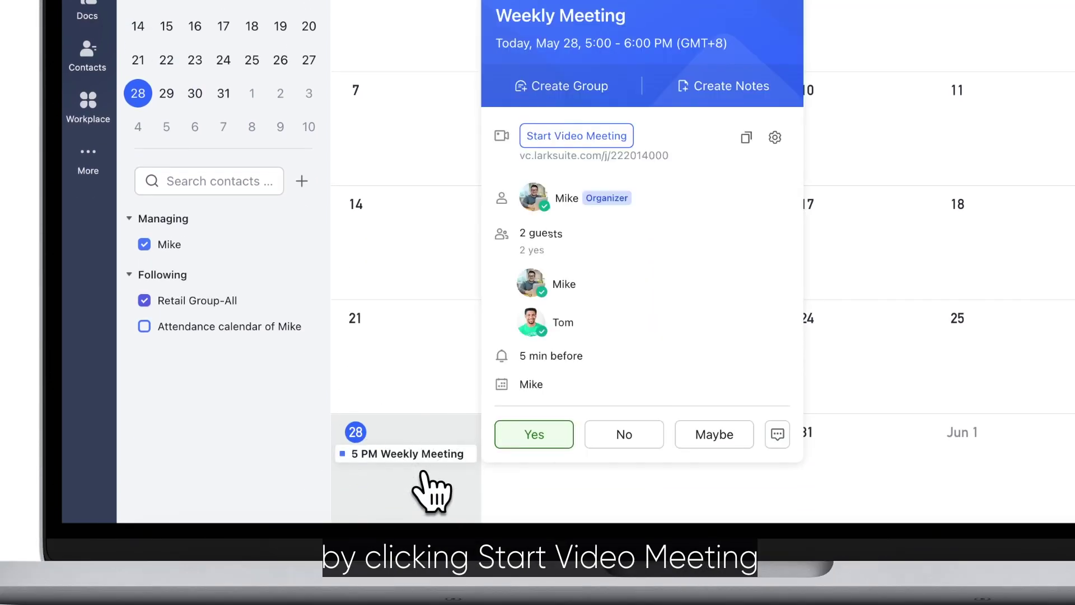
{"action": "left_click", "coordinate": [603, 153]}
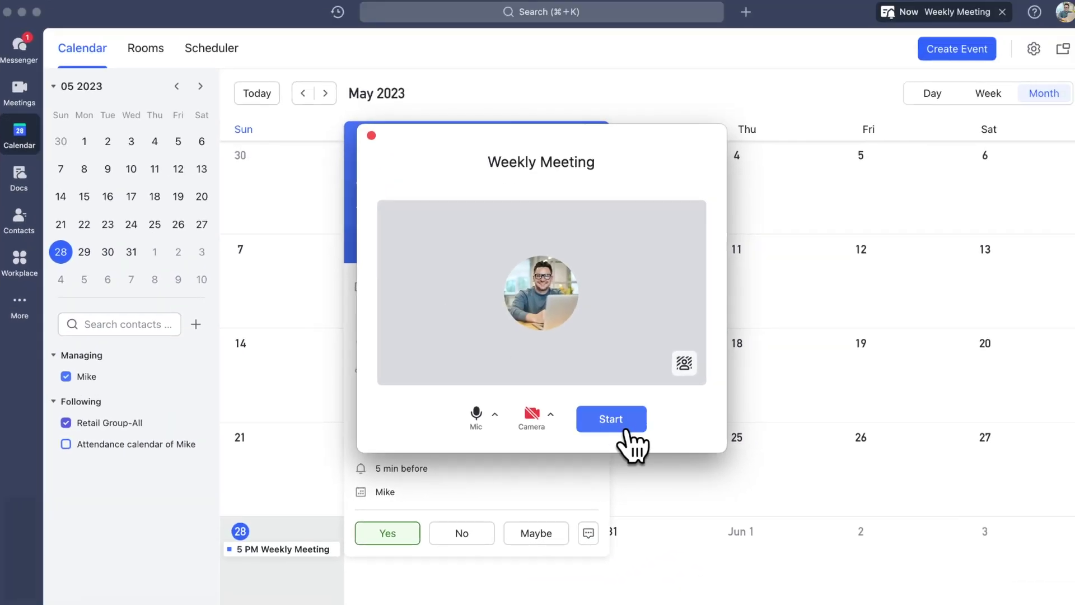
{"action": "left_click", "coordinate": [624, 428]}
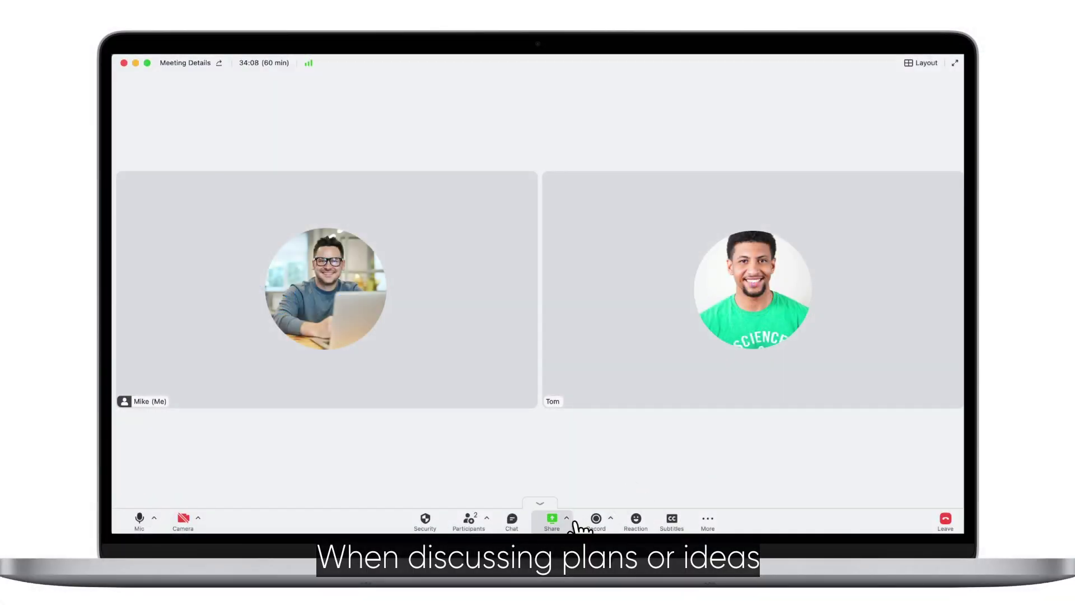
Share the Weekly Meeting doc into the call and scroll through its sections.
{"action": "left_click", "coordinate": [558, 521]}
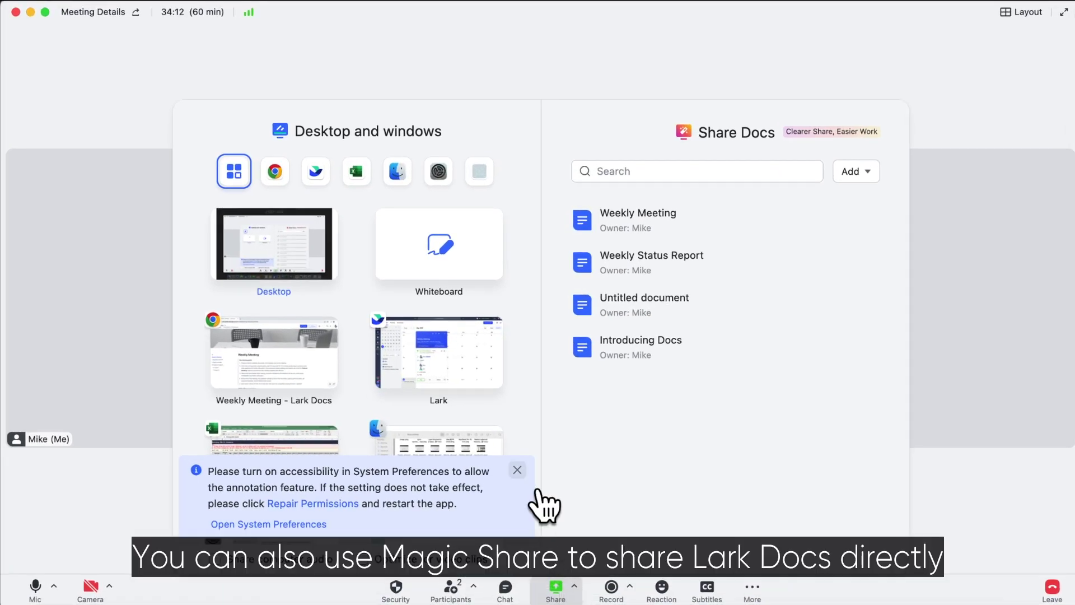
{"action": "left_click", "coordinate": [517, 469]}
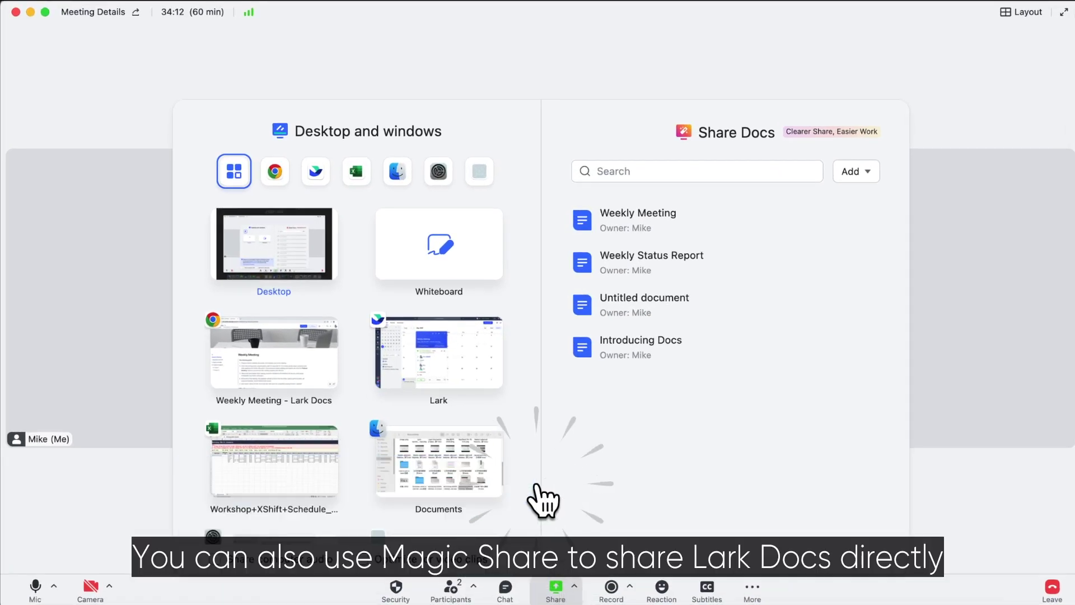
{"action": "left_click", "coordinate": [731, 236]}
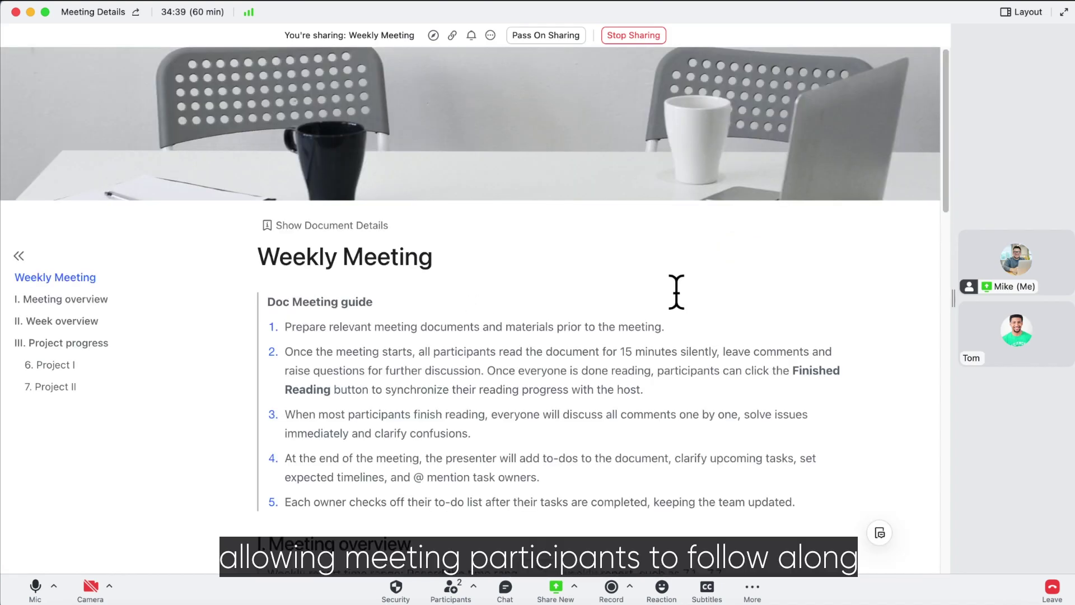
{"action": "scroll", "coordinate": [676, 291], "scroll_direction": "down", "scroll_amount": 8}
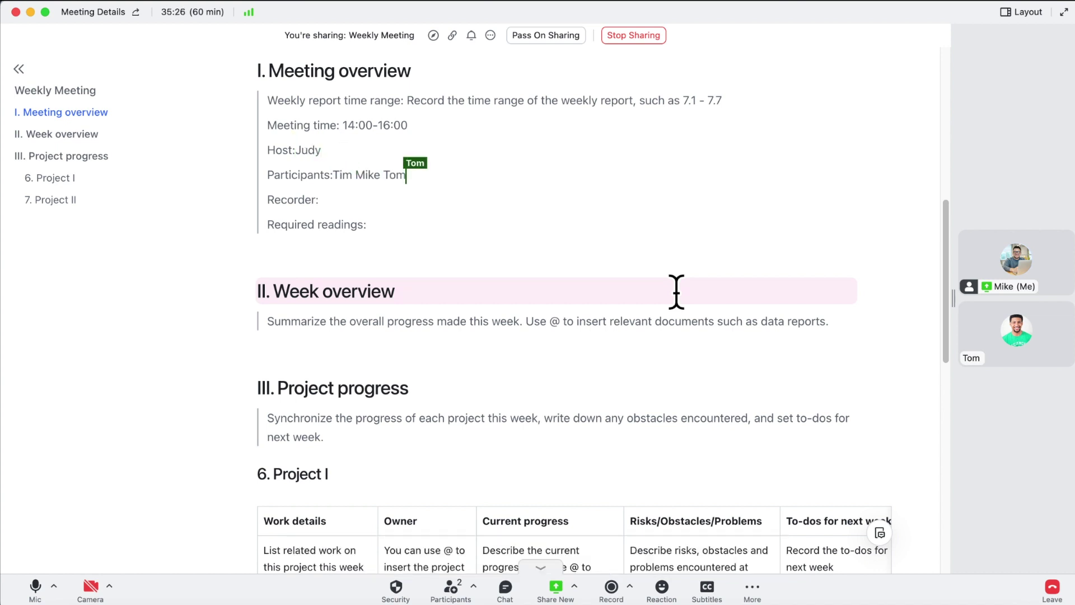
Stop sharing, reopen the share options, and scroll the Weekly Meeting doc freely as a participant.
{"action": "left_click", "coordinate": [658, 39]}
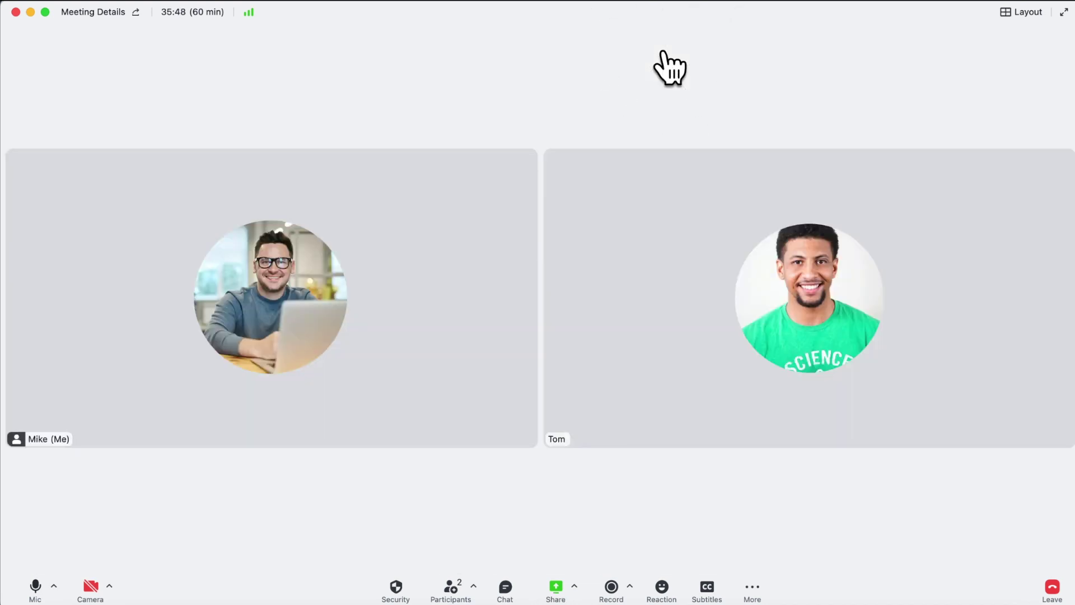
{"action": "left_click", "coordinate": [574, 595]}
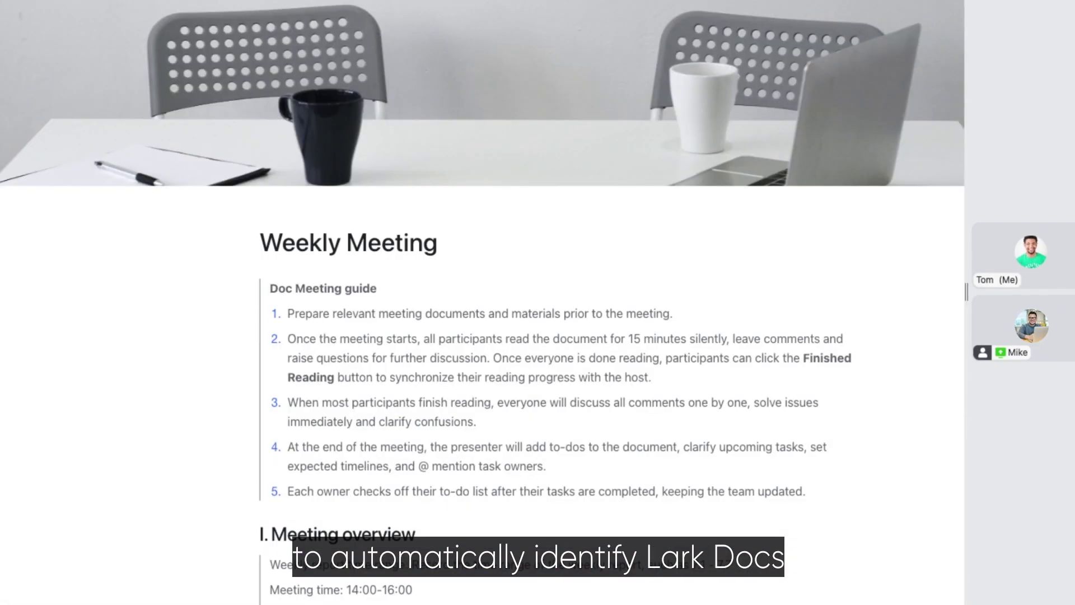
{"action": "scroll", "coordinate": [703, 294], "scroll_direction": "down", "scroll_amount": 1}
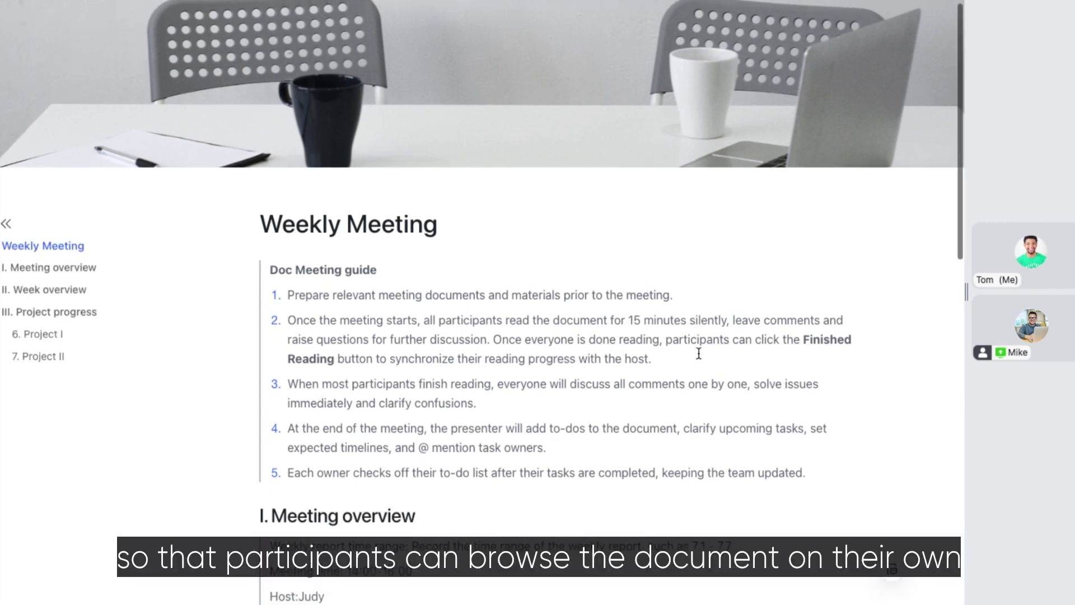
{"action": "scroll", "coordinate": [699, 353], "scroll_direction": "down", "scroll_amount": 5}
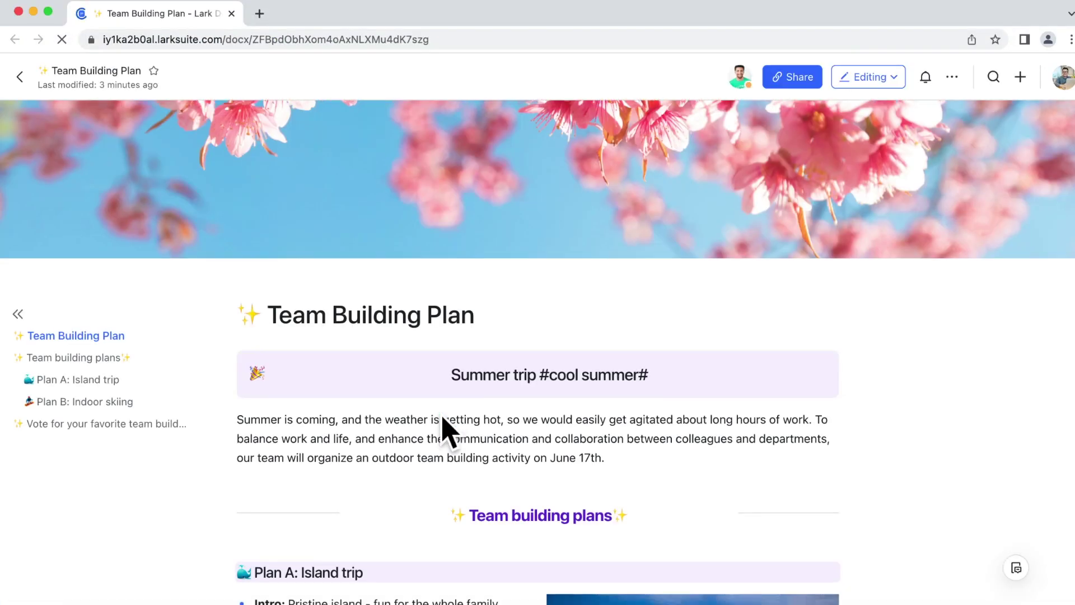
Comment on the Plan A Intro bullet that more parent-child interaction projects should be arranged.
{"action": "scroll", "coordinate": [442, 432], "scroll_direction": "down", "scroll_amount": 4}
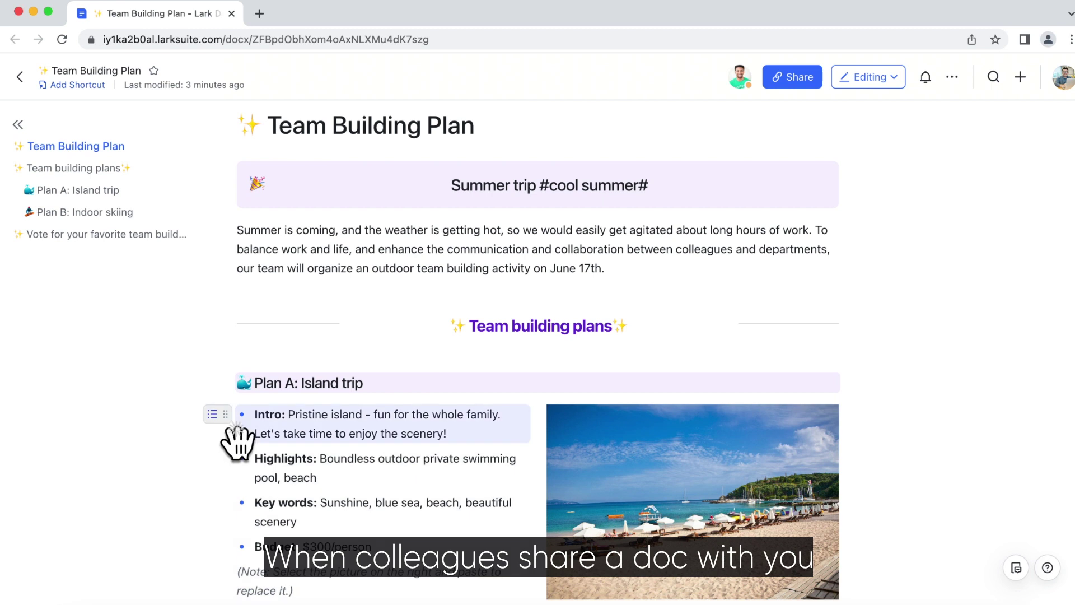
{"action": "left_click", "coordinate": [225, 417]}
{"action": "left_click", "coordinate": [152, 392]}
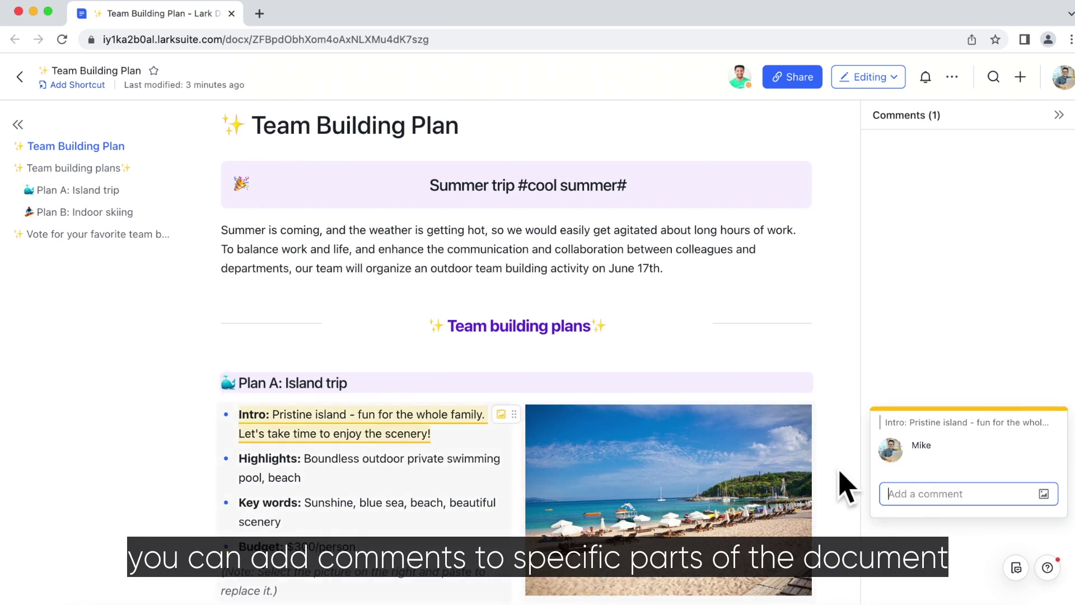
{"action": "type", "text": "More par"}
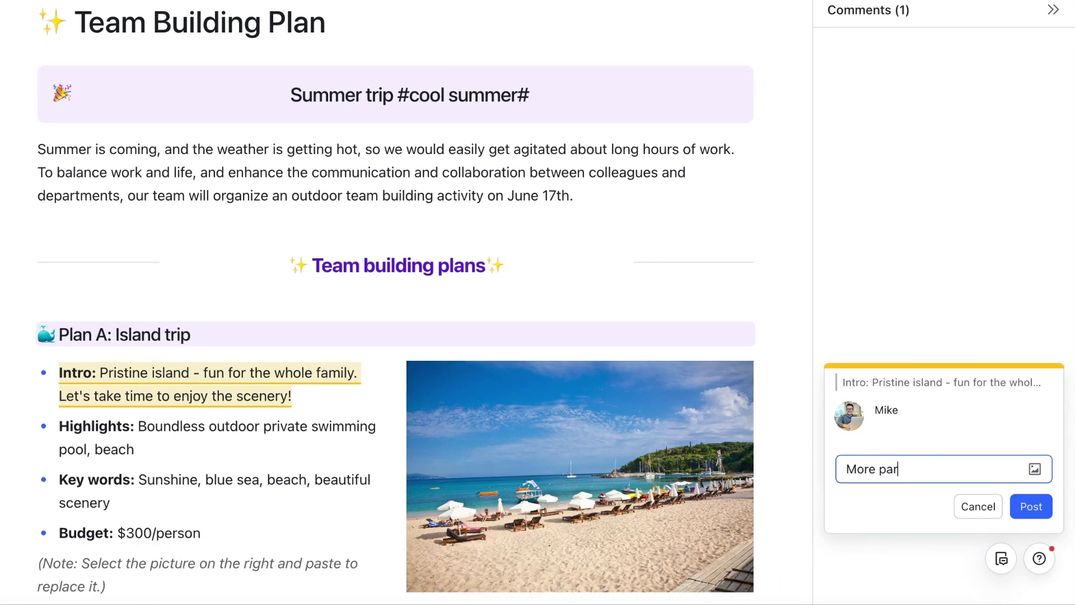
{"action": "type", "text": "ent-child interaction"}
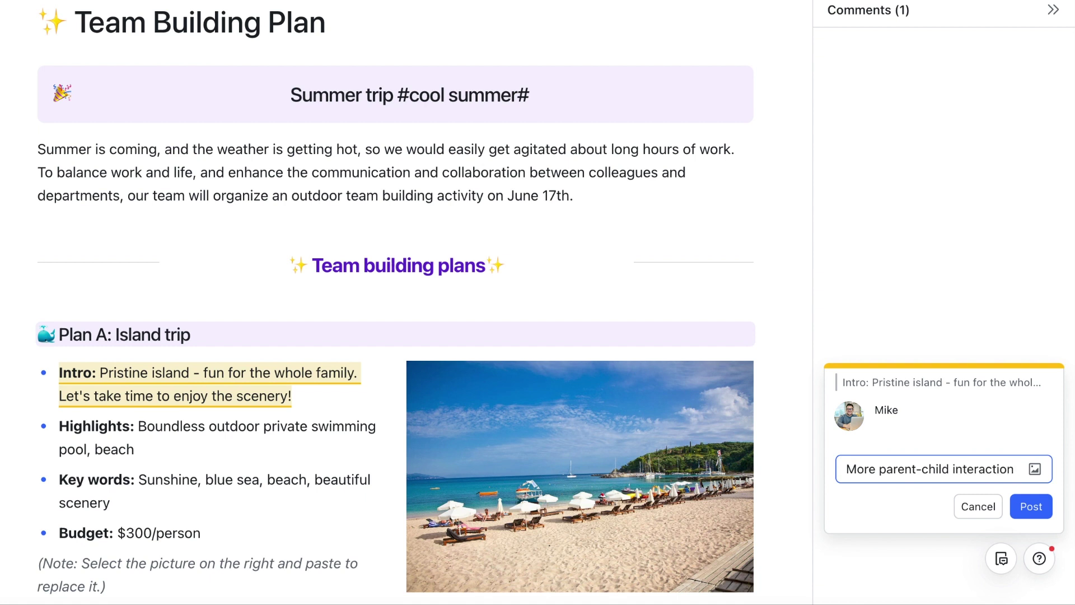
{"action": "type", "text": " projects should be arranged"}
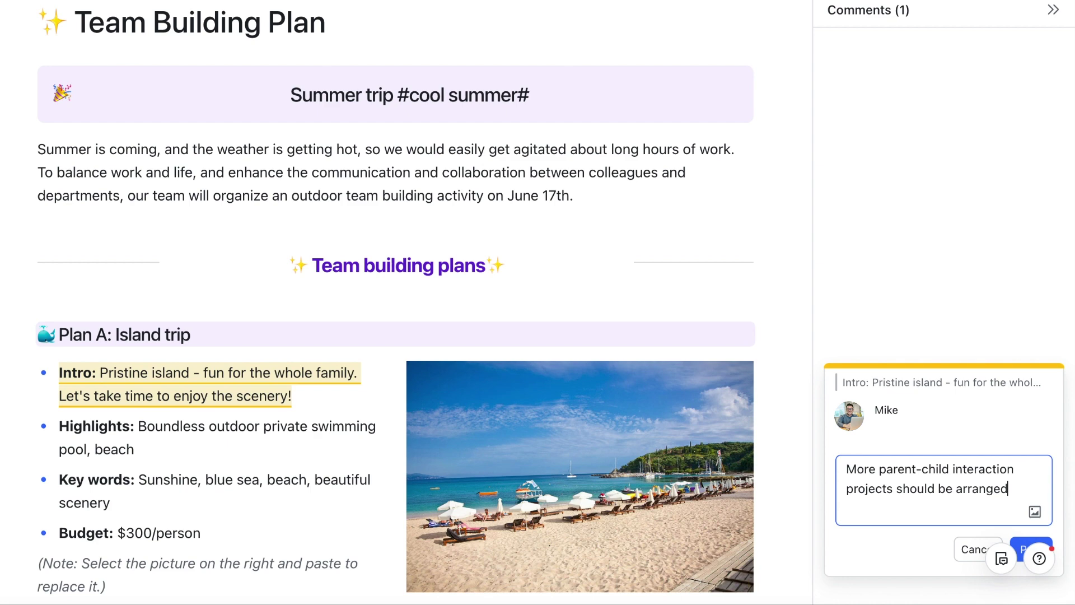
{"action": "key", "text": "Return"}
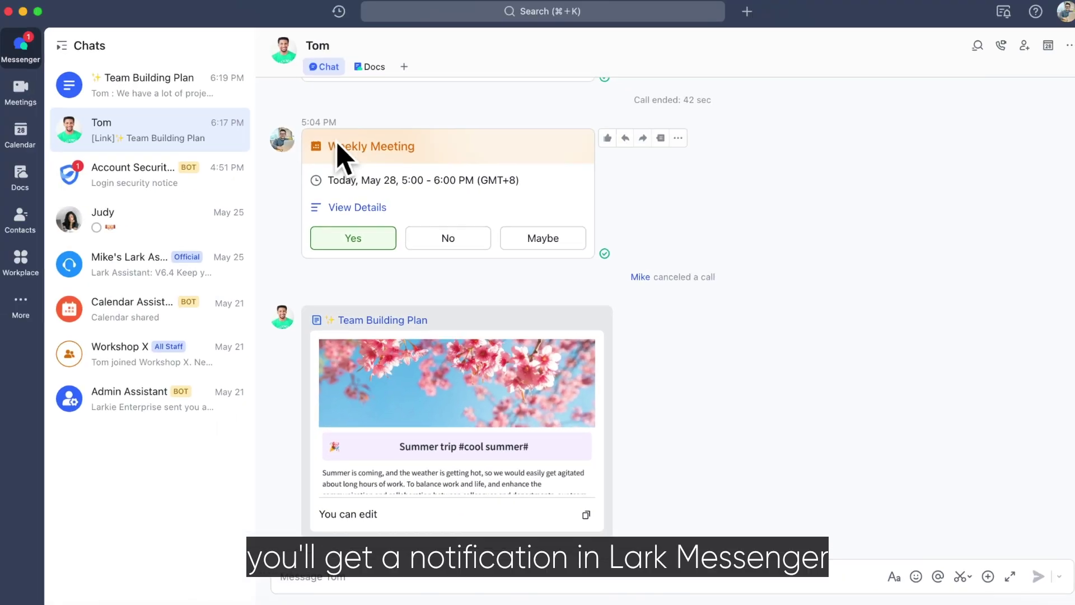
From the Team Building Plan conversation, reply 'Well done!' in the comment thread.
{"action": "left_click", "coordinate": [196, 100]}
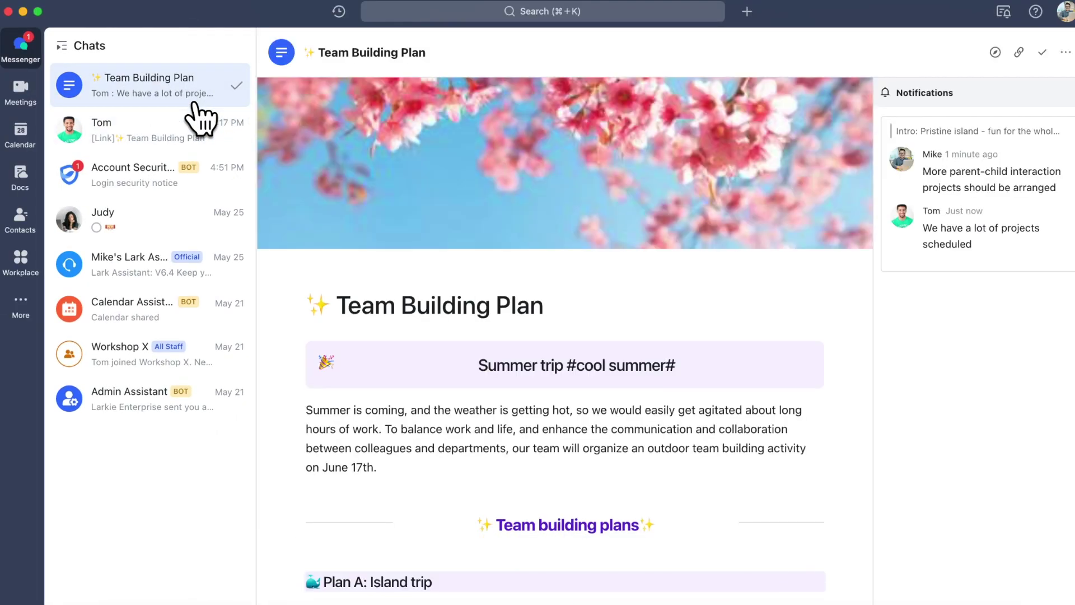
{"action": "left_click", "coordinate": [1025, 261]}
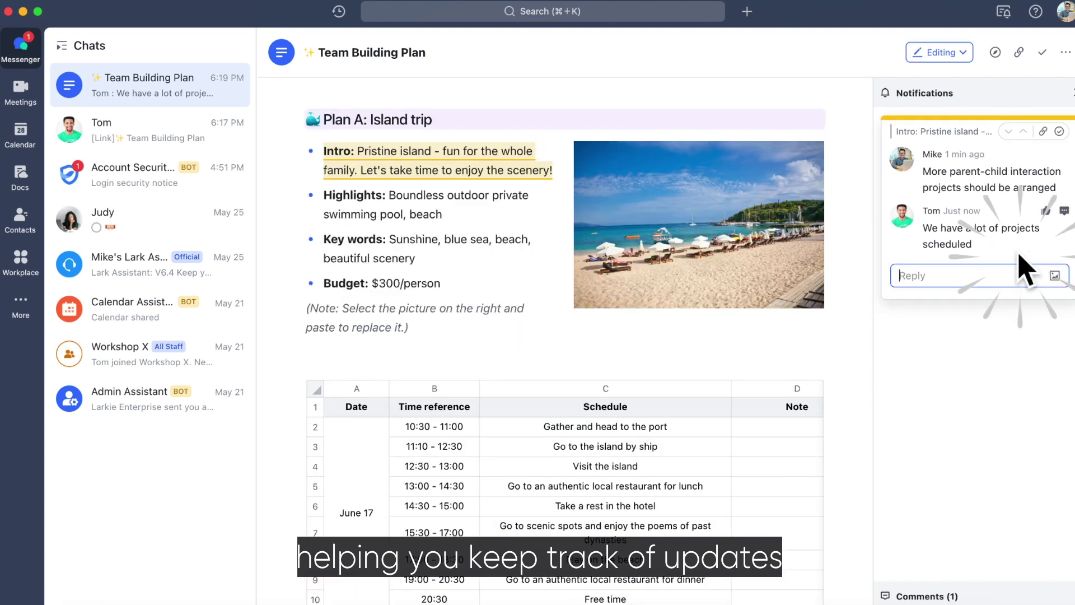
{"action": "type", "text": "Well done!"}
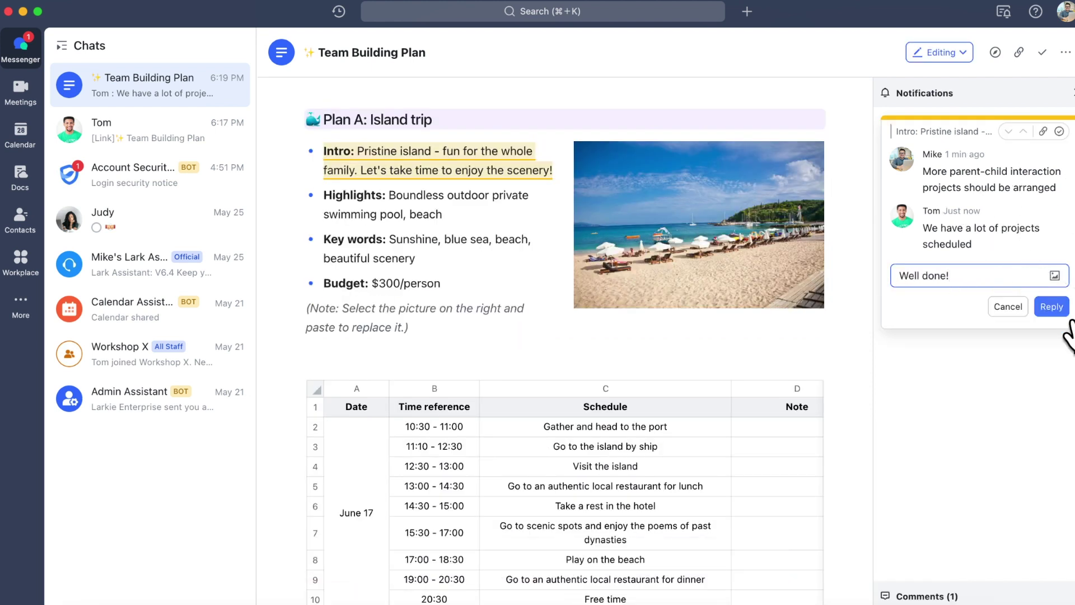
{"action": "left_click", "coordinate": [1060, 313]}
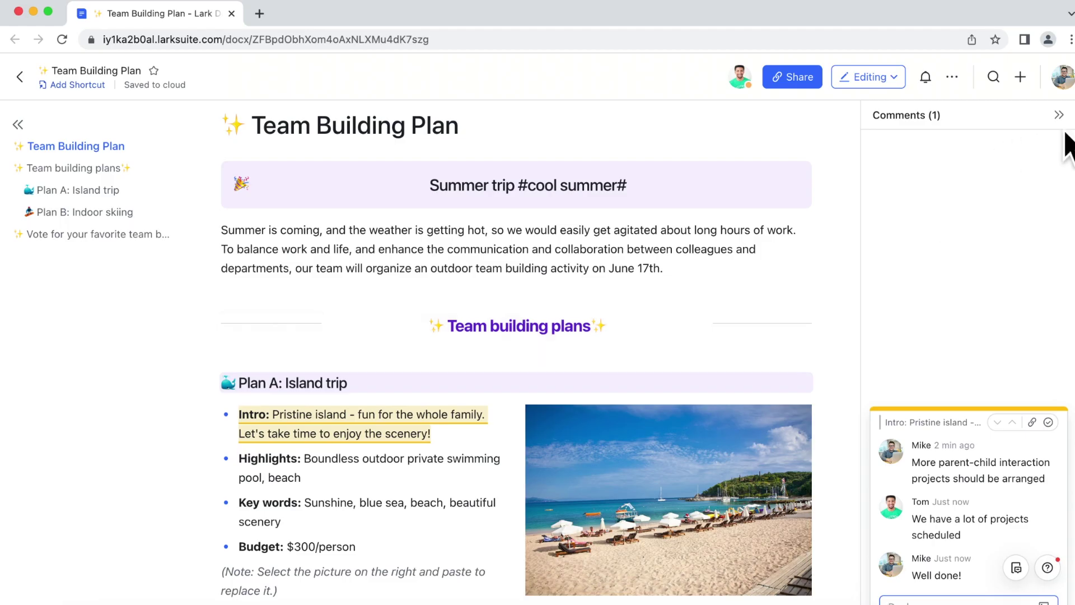
Below the vote, add a to-do item 'Make sure every employee votes'.
{"action": "left_click", "coordinate": [1070, 144]}
{"action": "scroll", "coordinate": [947, 420], "scroll_direction": "down", "scroll_amount": 20}
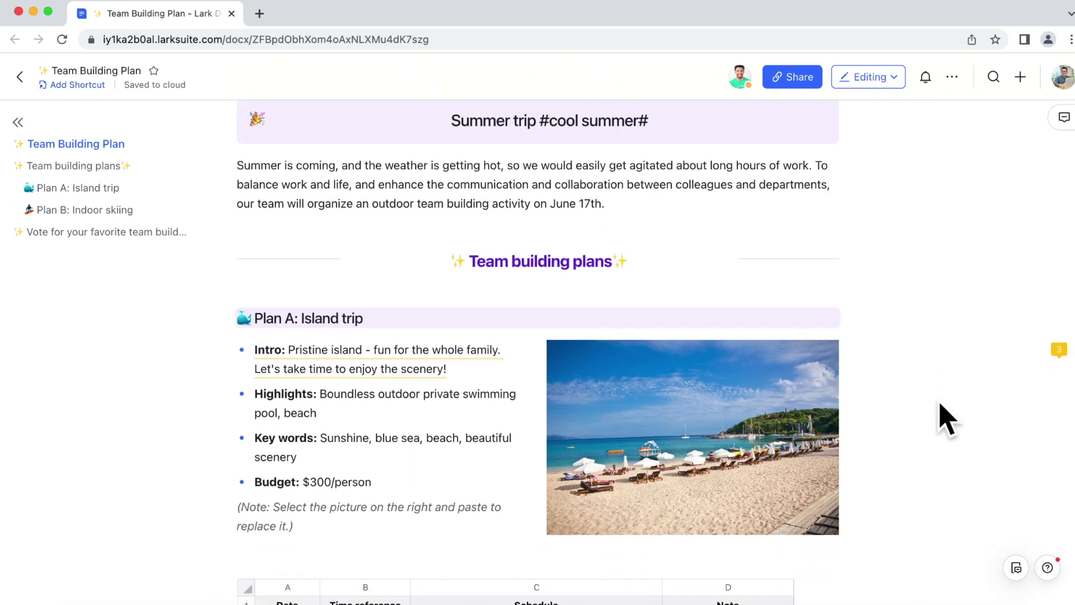
{"action": "scroll", "coordinate": [947, 420], "scroll_direction": "down", "scroll_amount": 1}
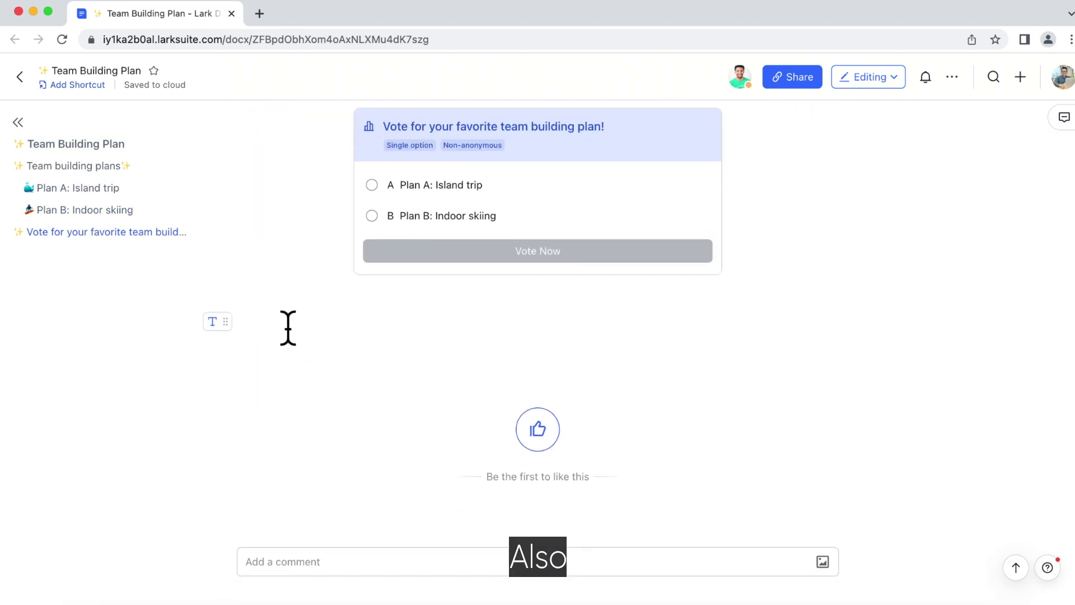
{"action": "left_click", "coordinate": [222, 296]}
{"action": "left_click", "coordinate": [130, 243]}
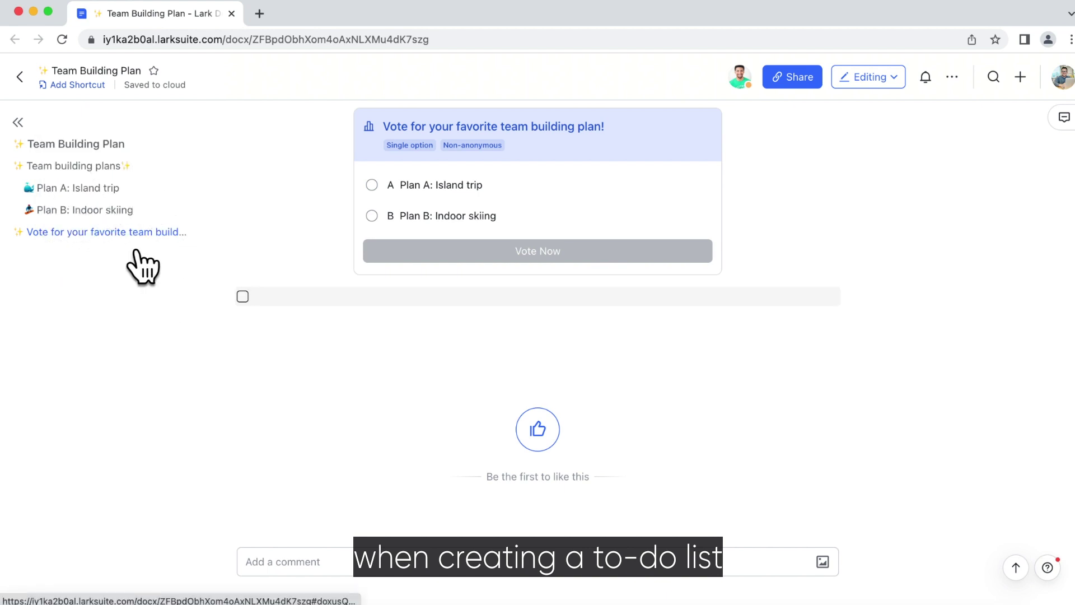
{"action": "type", "text": "Make sure every employ"}
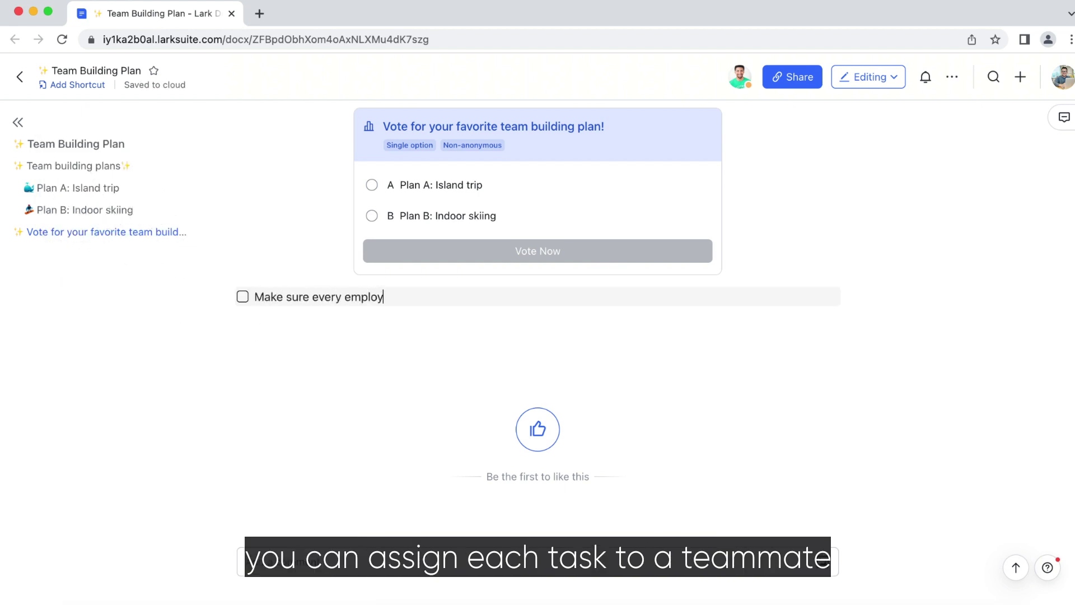
{"action": "type", "text": "ee votes @"}
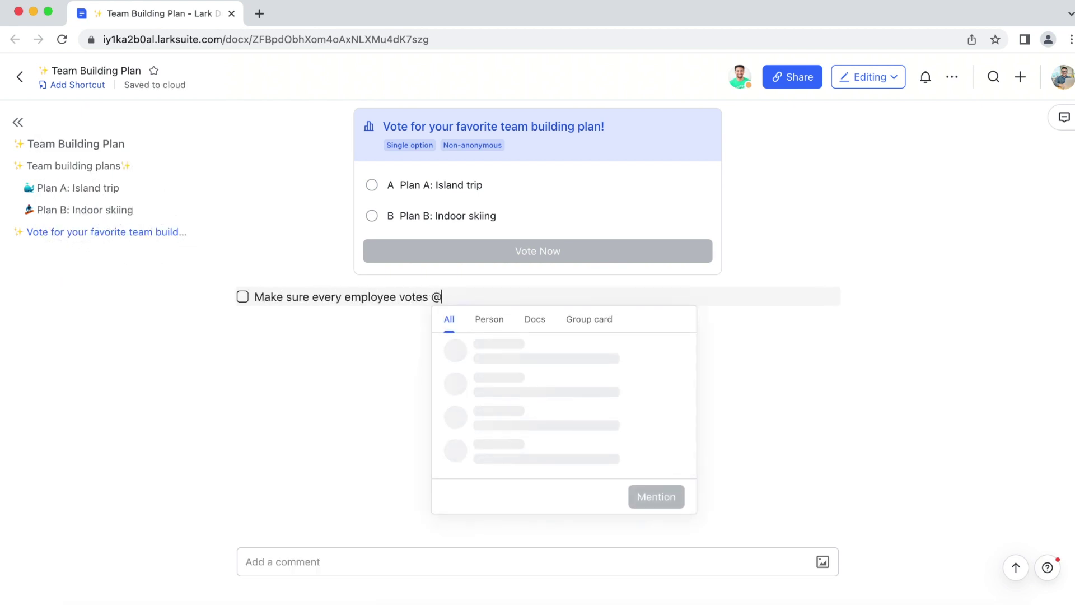
Assign the to-do to a teammate with a due date of the 30th at 4:00 PM.
{"action": "left_click", "coordinate": [538, 368]}
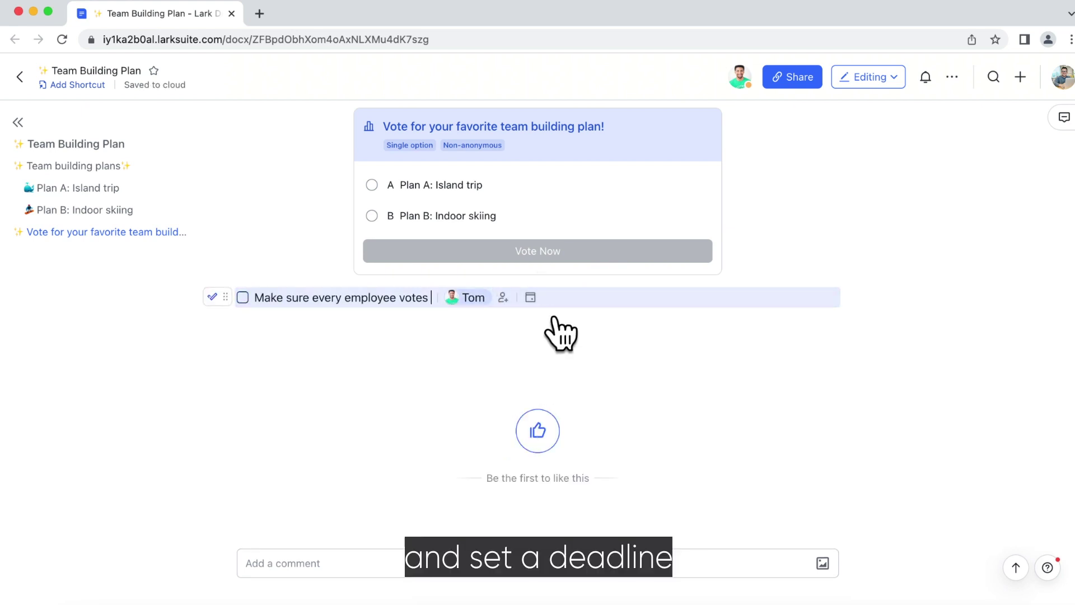
{"action": "left_click", "coordinate": [531, 298]}
{"action": "left_click", "coordinate": [608, 489]}
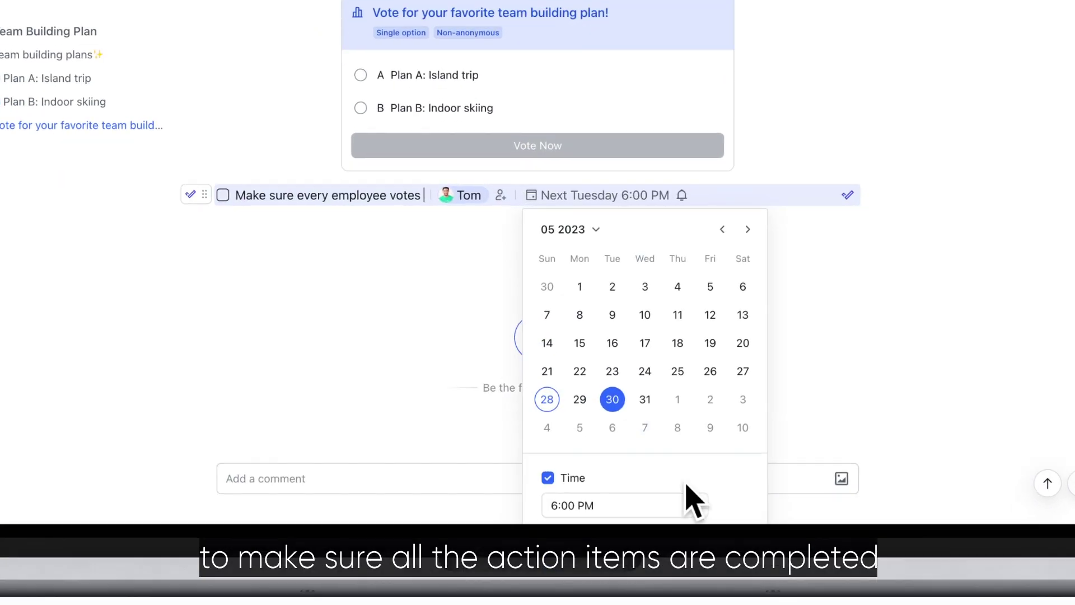
{"action": "left_click", "coordinate": [702, 507]}
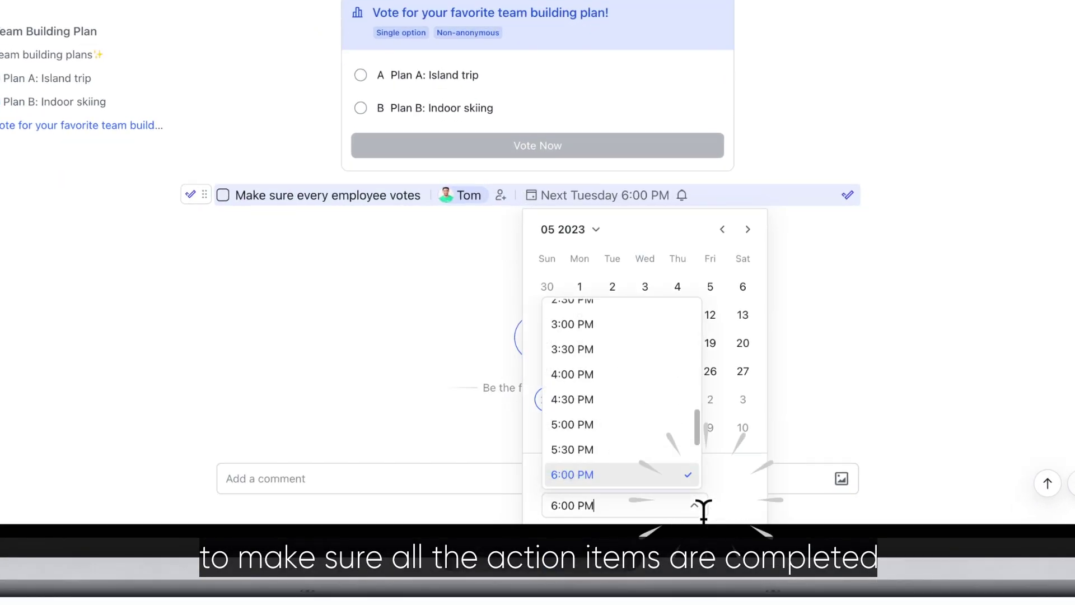
{"action": "left_click", "coordinate": [659, 381]}
{"action": "left_click", "coordinate": [818, 392]}
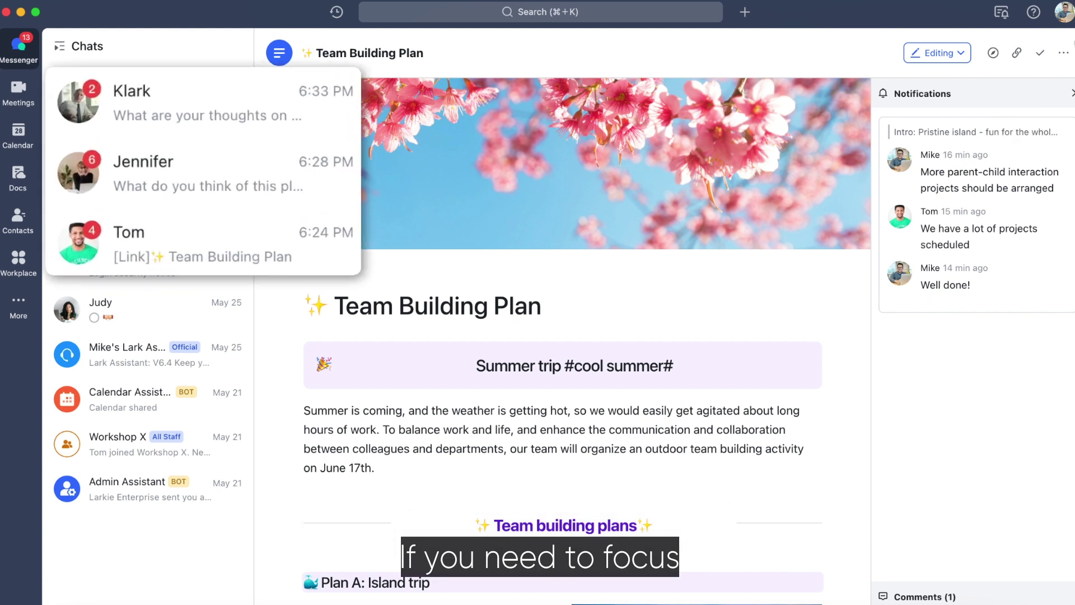
Set your status to Do not disturb and view it on your own profile card.
{"action": "left_click", "coordinate": [1066, 13]}
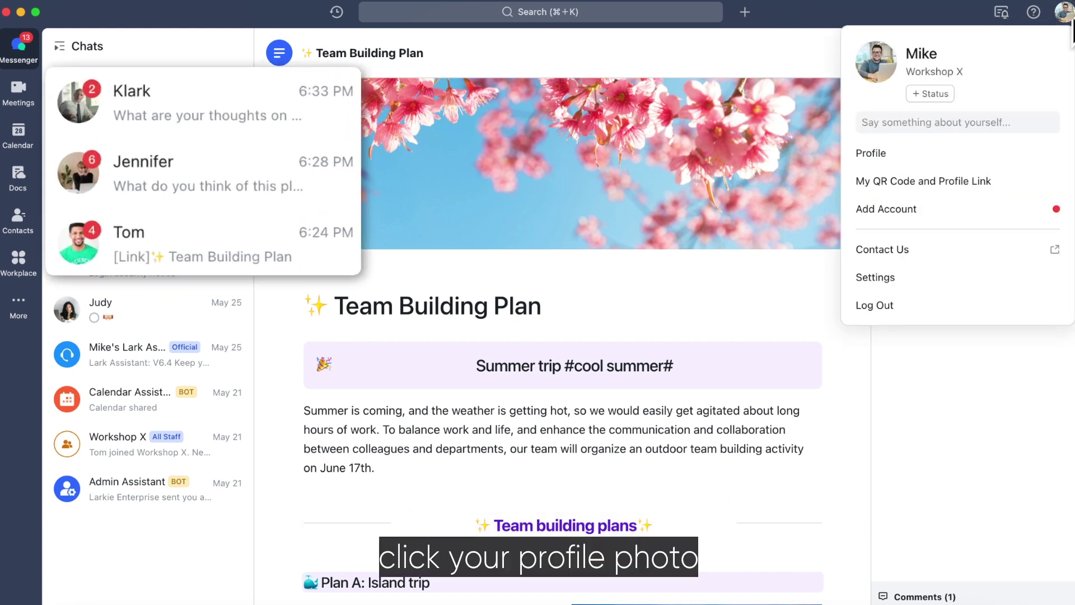
{"action": "left_click", "coordinate": [945, 98]}
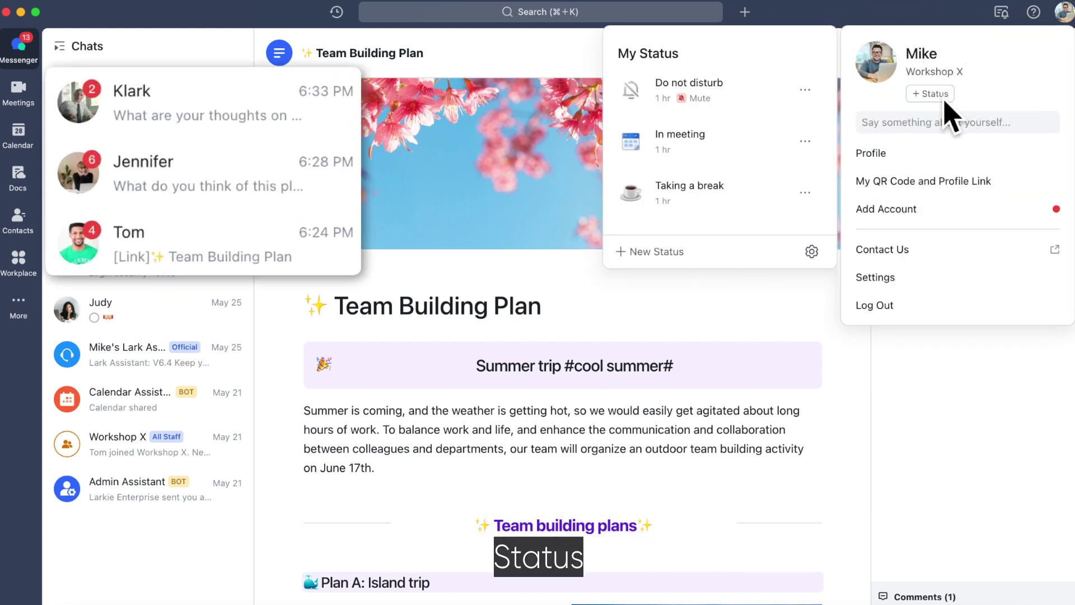
{"action": "left_click", "coordinate": [782, 106]}
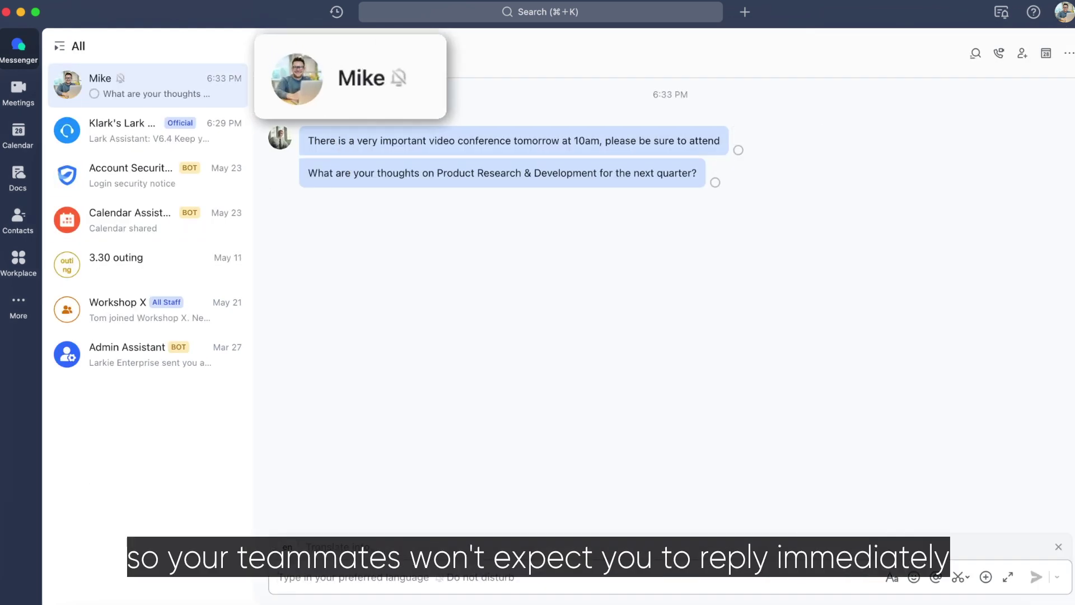
{"action": "left_click", "coordinate": [317, 56]}
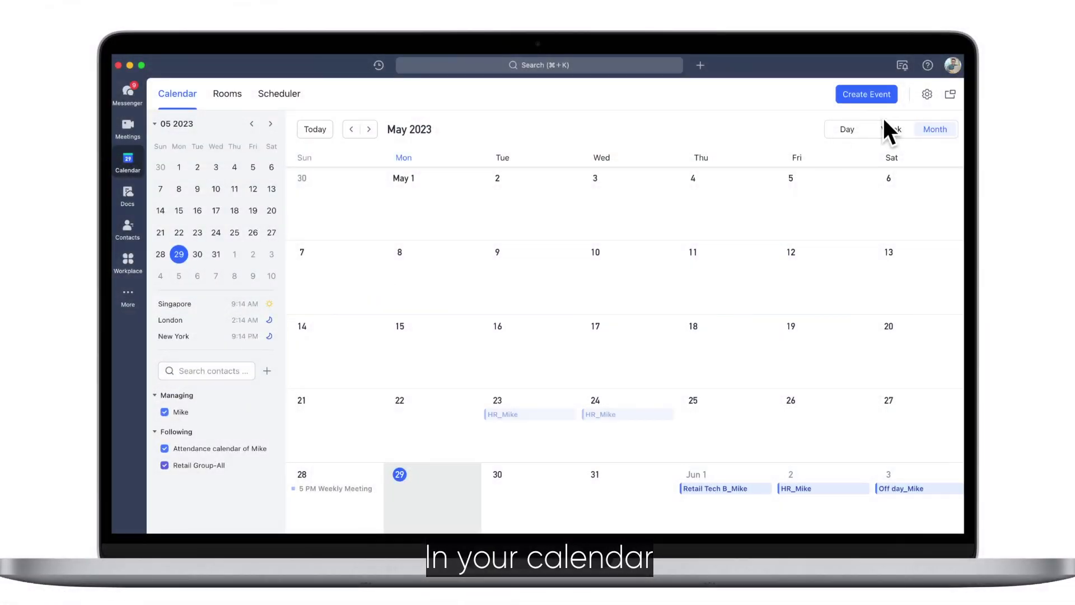
Enable Monday–Friday working hours in calendar settings, with Monday starting at 10:00.
{"action": "left_click", "coordinate": [928, 94]}
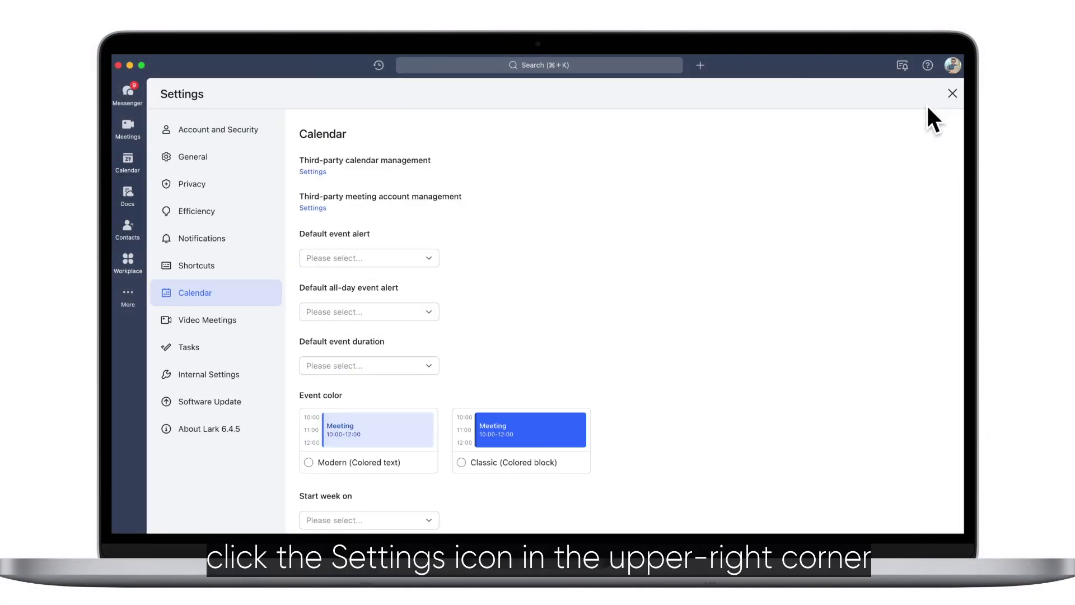
{"action": "scroll", "coordinate": [773, 364], "scroll_direction": "down", "scroll_amount": 6}
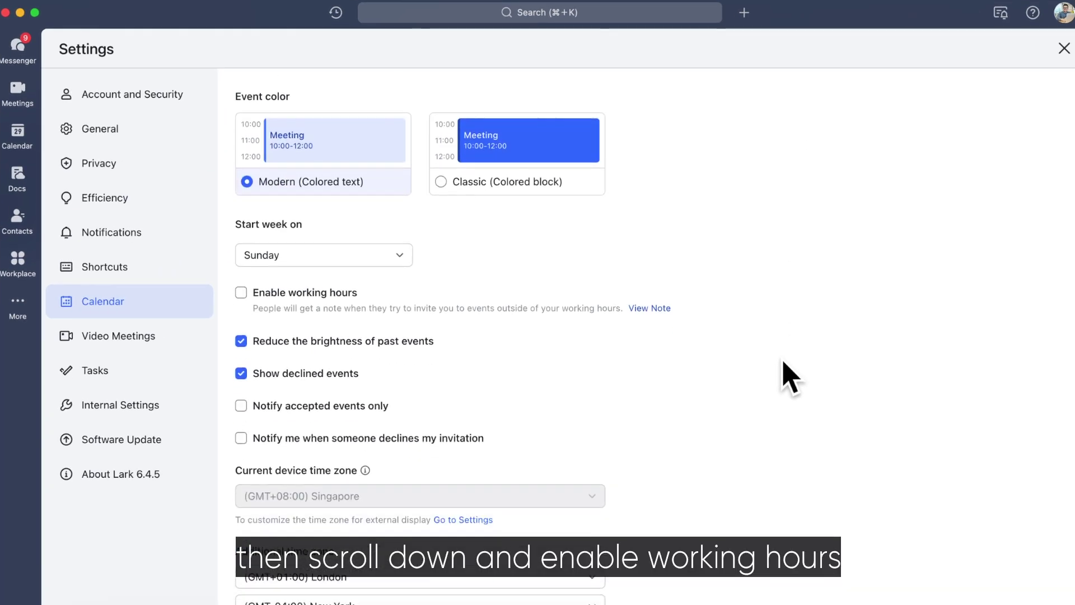
{"action": "left_click", "coordinate": [259, 300]}
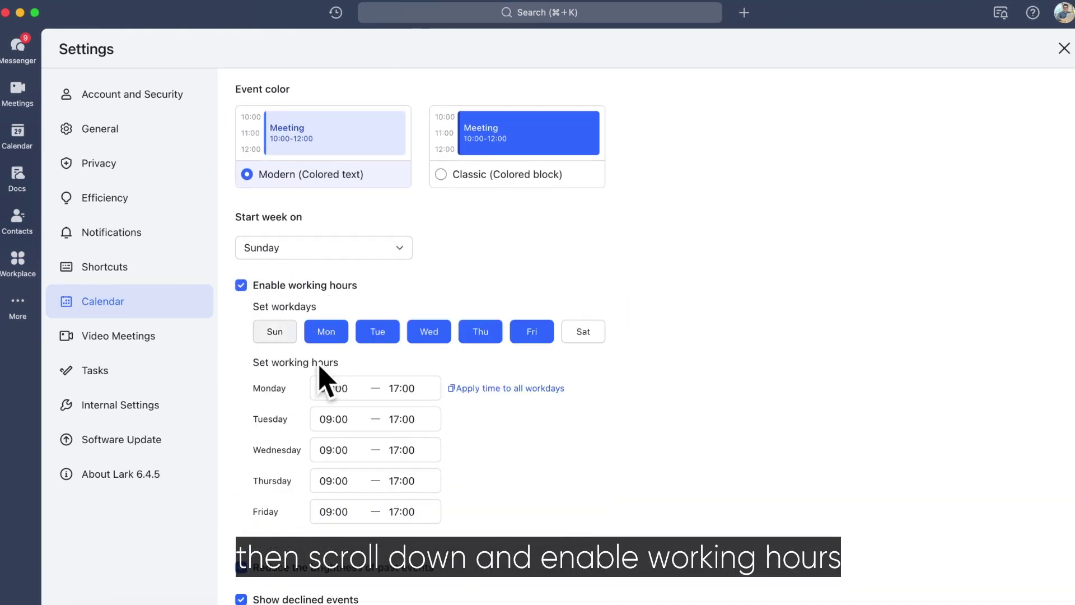
{"action": "left_click", "coordinate": [339, 395]}
{"action": "scroll", "coordinate": [364, 515], "scroll_direction": "down", "scroll_amount": 4}
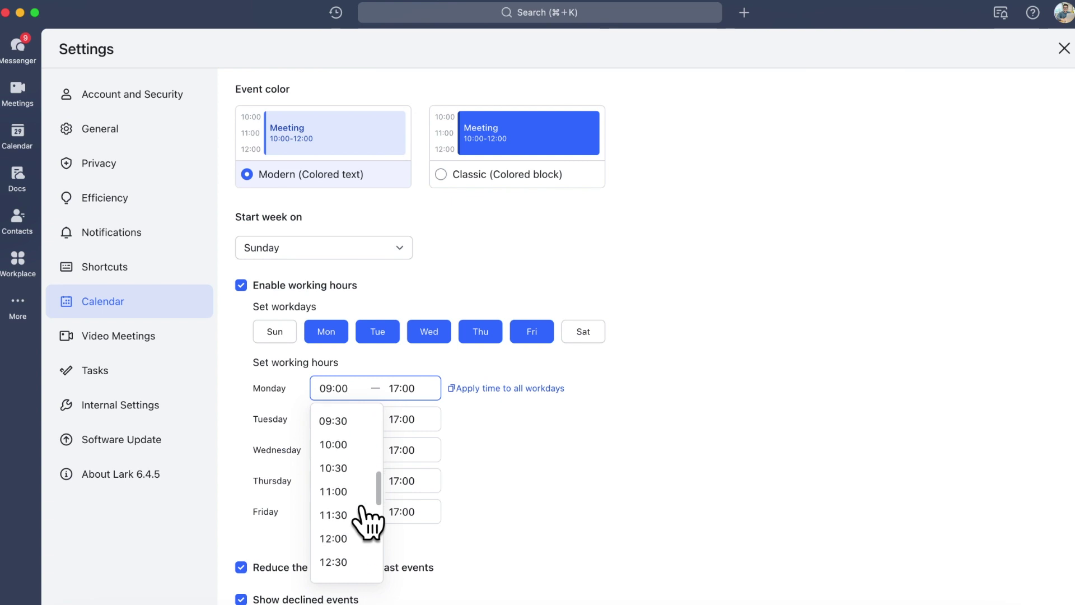
{"action": "left_click", "coordinate": [353, 451]}
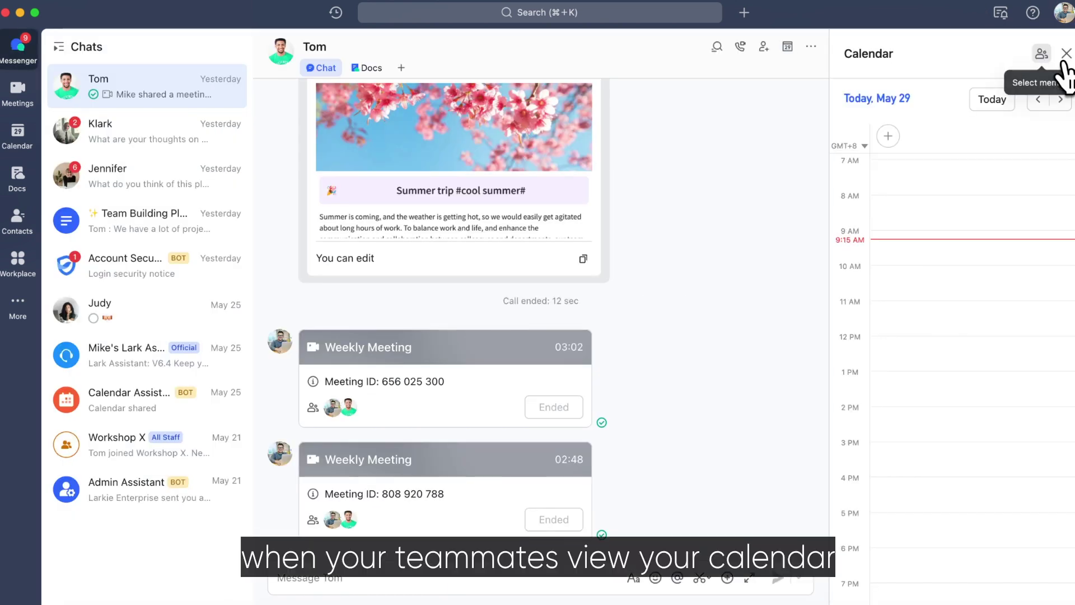
Show a teammate's calendar and create a May 29 9:30–10:00 event, seeing their outside-working-hours warning.
{"action": "left_click", "coordinate": [1061, 61]}
{"action": "left_click", "coordinate": [1026, 278]}
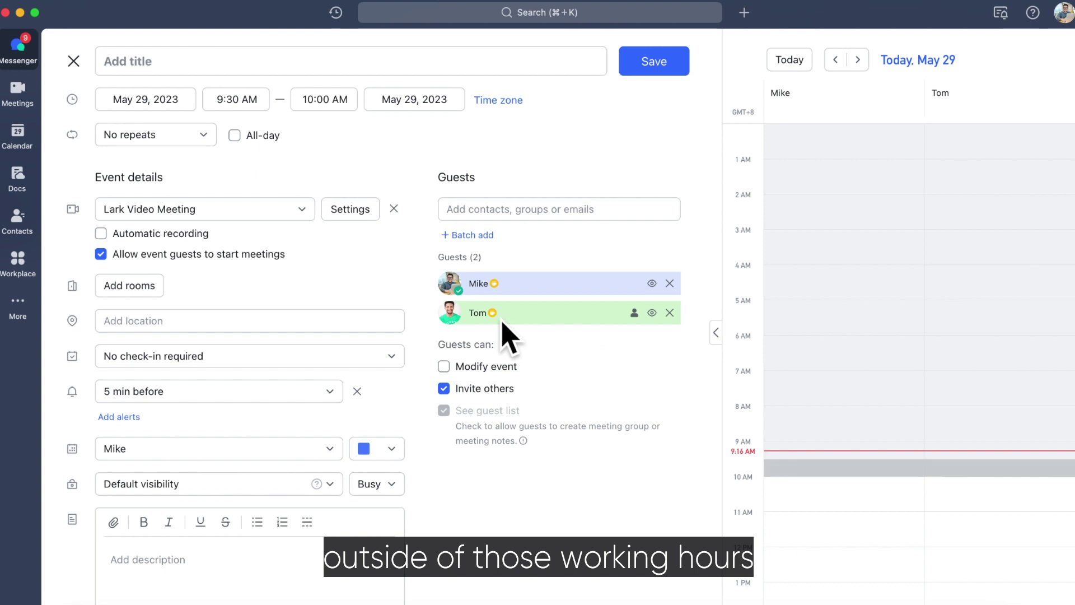
{"action": "mouse_move", "coordinate": [502, 320]}
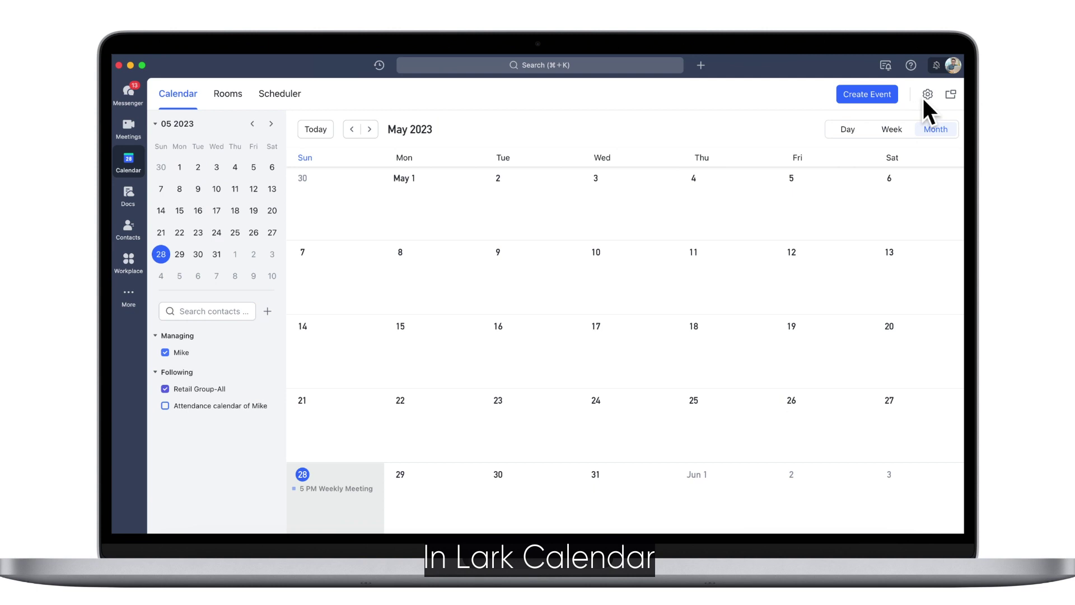
Add London as an additional time zone in calendar settings.
{"action": "left_click", "coordinate": [928, 94]}
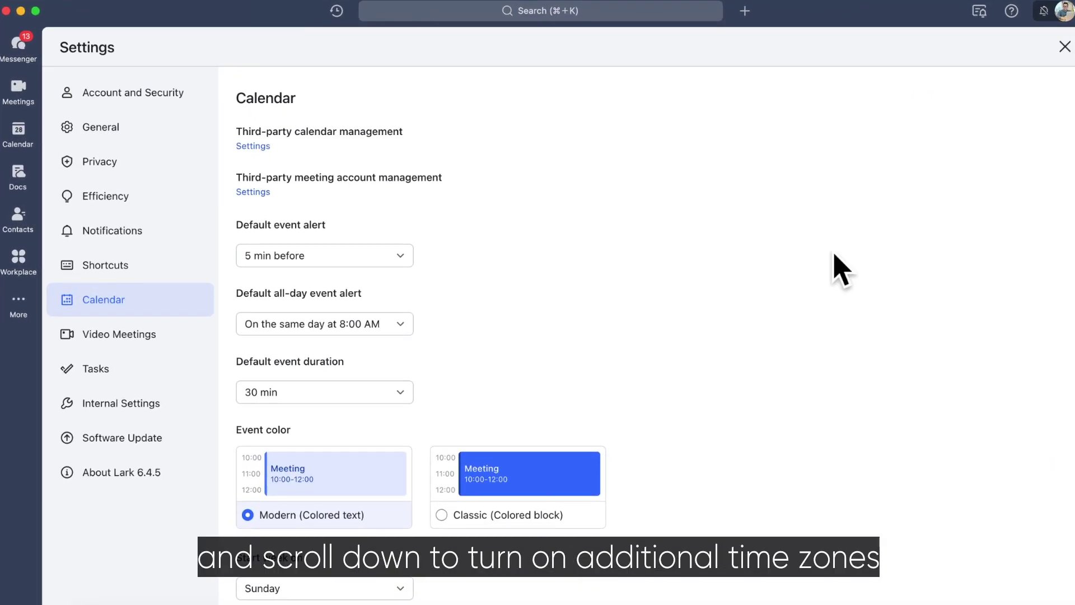
{"action": "scroll", "coordinate": [835, 255], "scroll_direction": "down", "scroll_amount": 15}
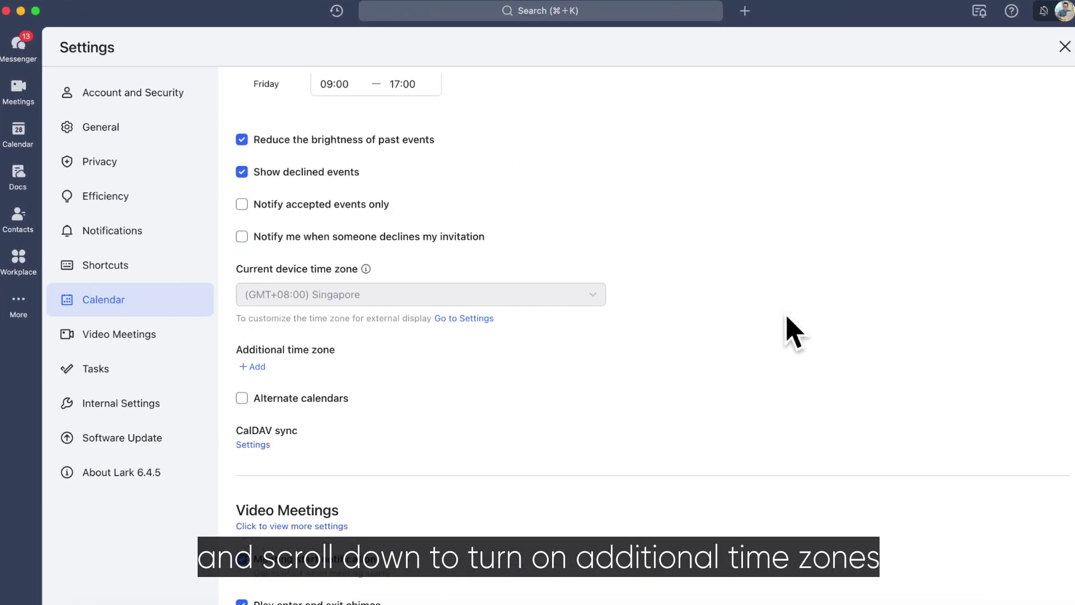
{"action": "left_click", "coordinate": [260, 367]}
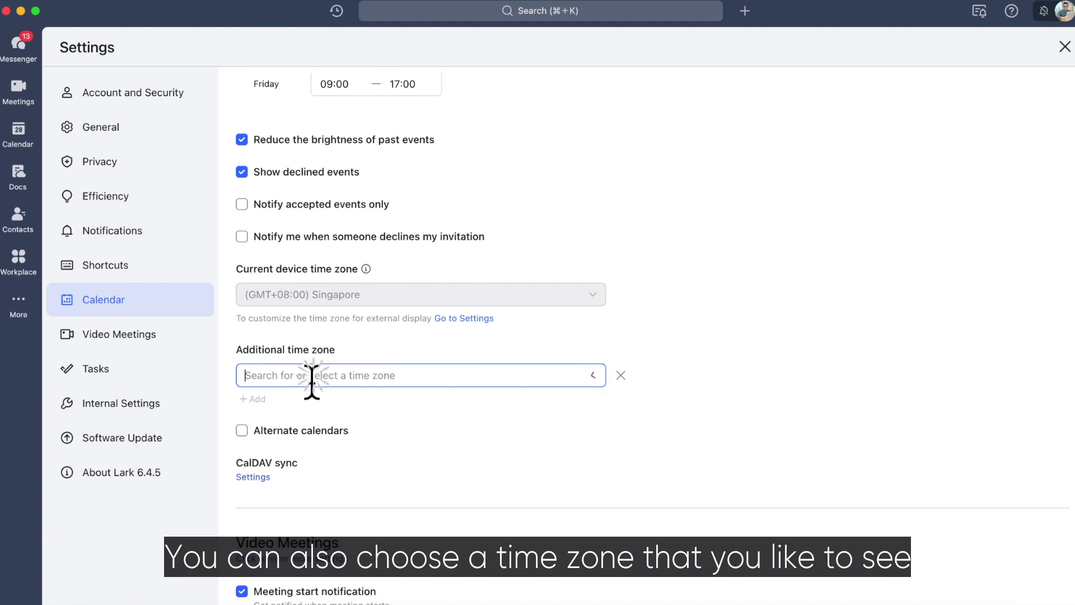
{"action": "type", "text": "london"}
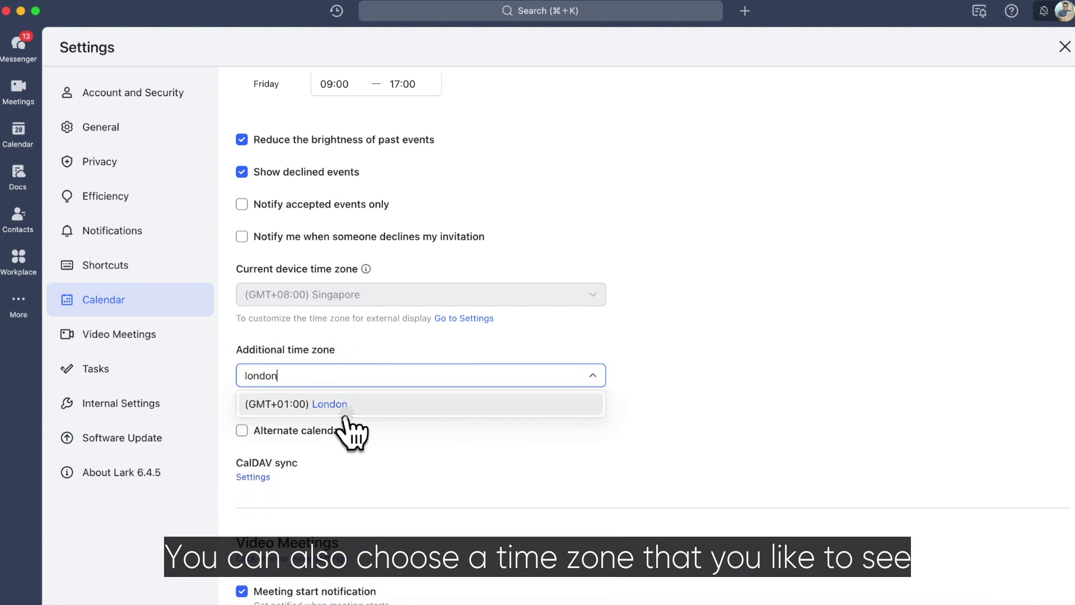
{"action": "left_click", "coordinate": [345, 414]}
Add New York as a second time zone and return to the calendar week view.
{"action": "left_click", "coordinate": [259, 399]}
{"action": "left_click", "coordinate": [306, 409]}
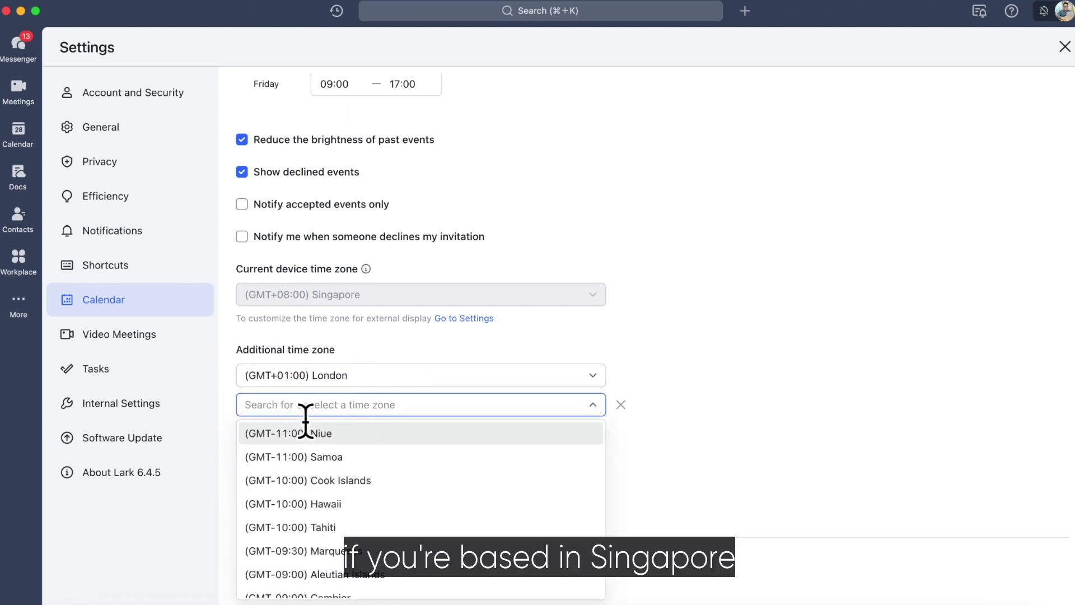
{"action": "type", "text": "new"}
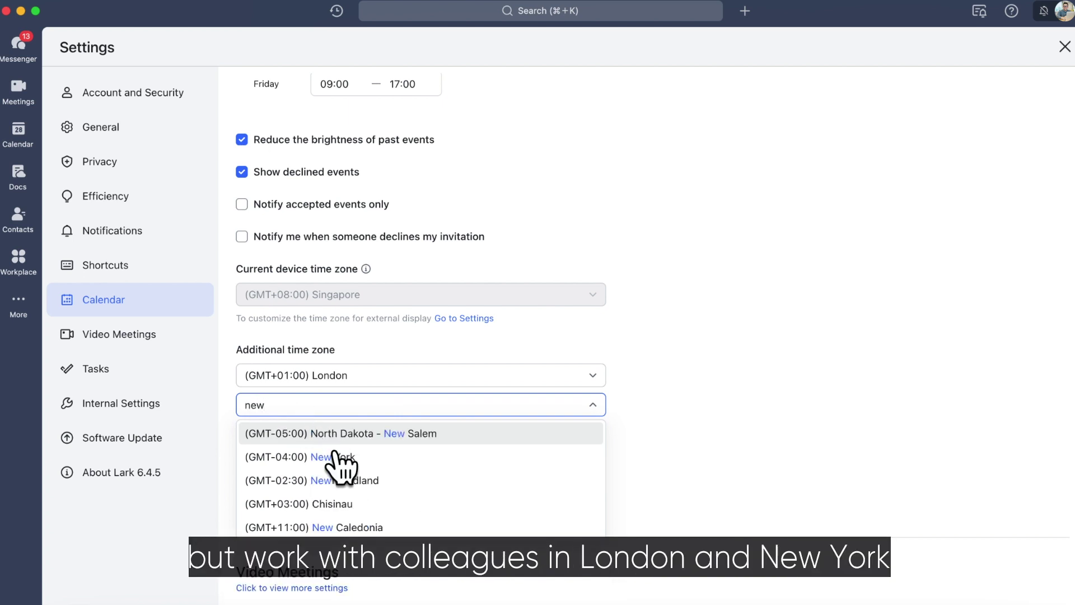
{"action": "left_click", "coordinate": [338, 458]}
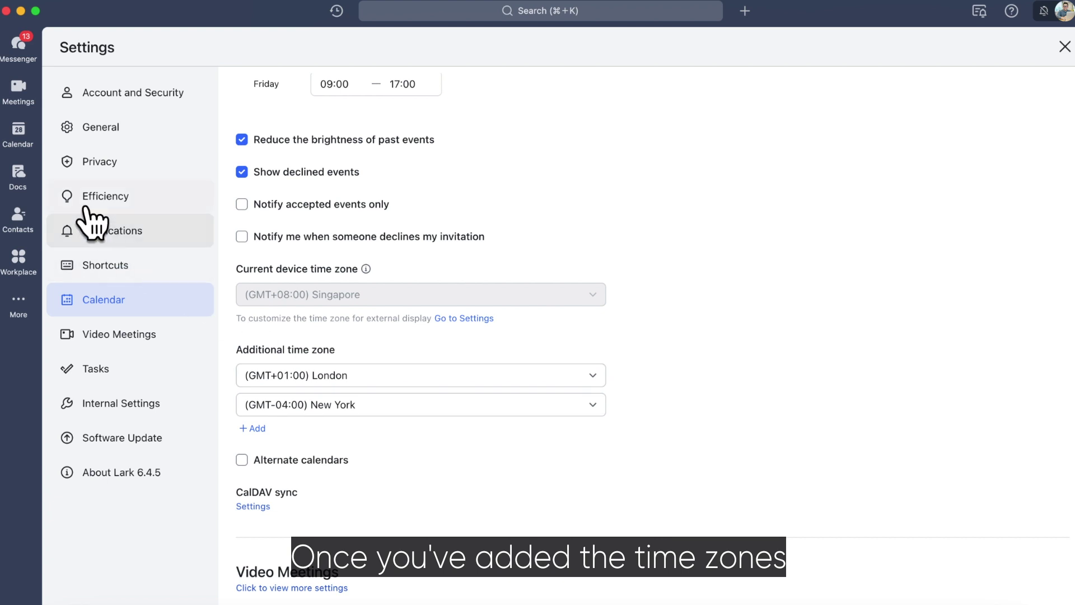
{"action": "left_click", "coordinate": [25, 140]}
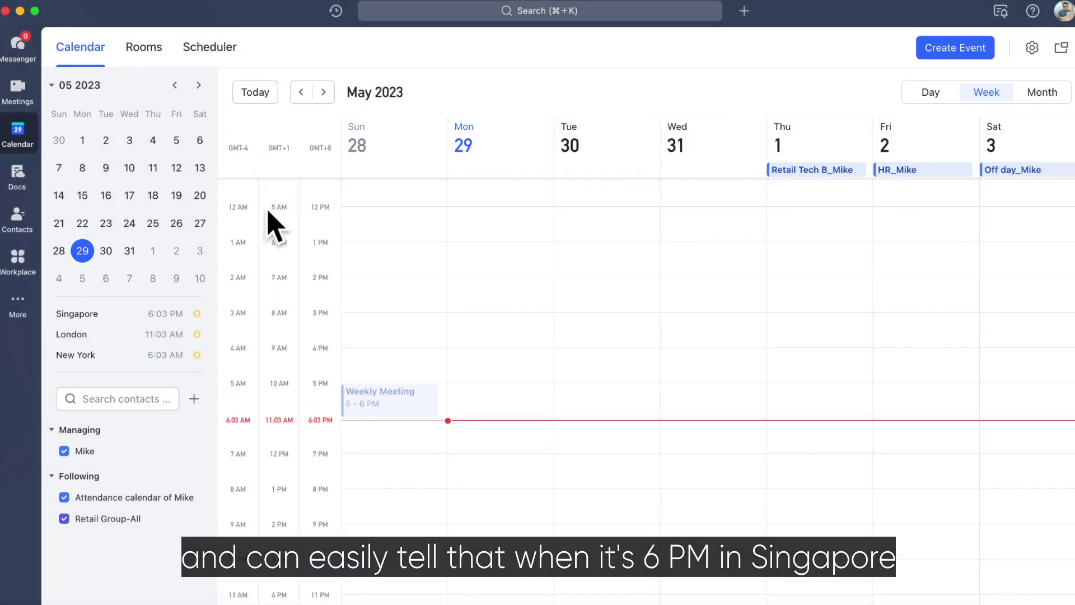
Open the time-zone checklist from the GMT column header above the calendar's time axis.
{"action": "left_click", "coordinate": [294, 163]}
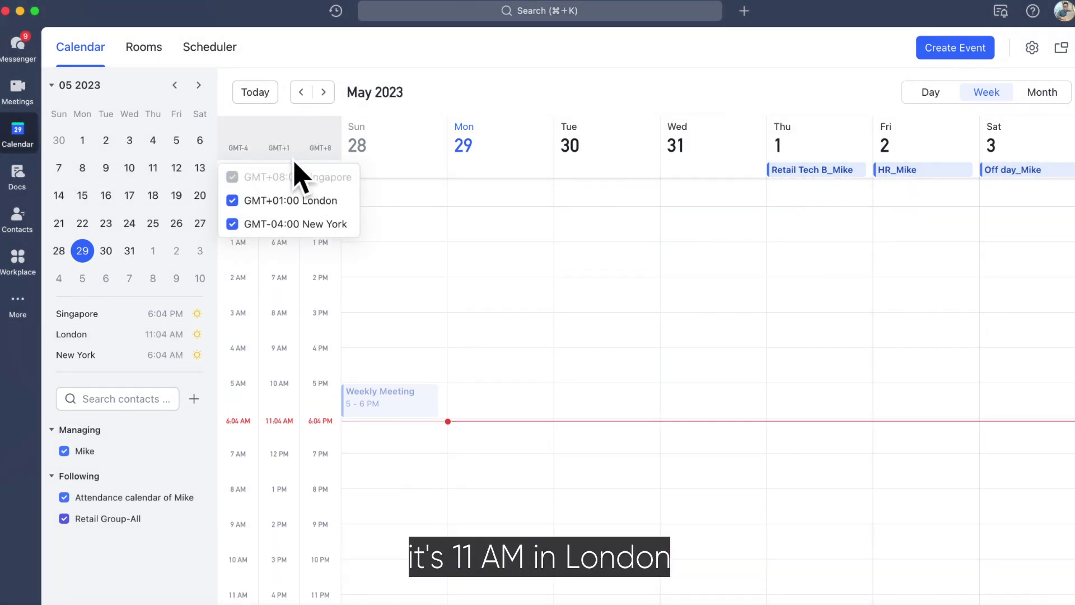